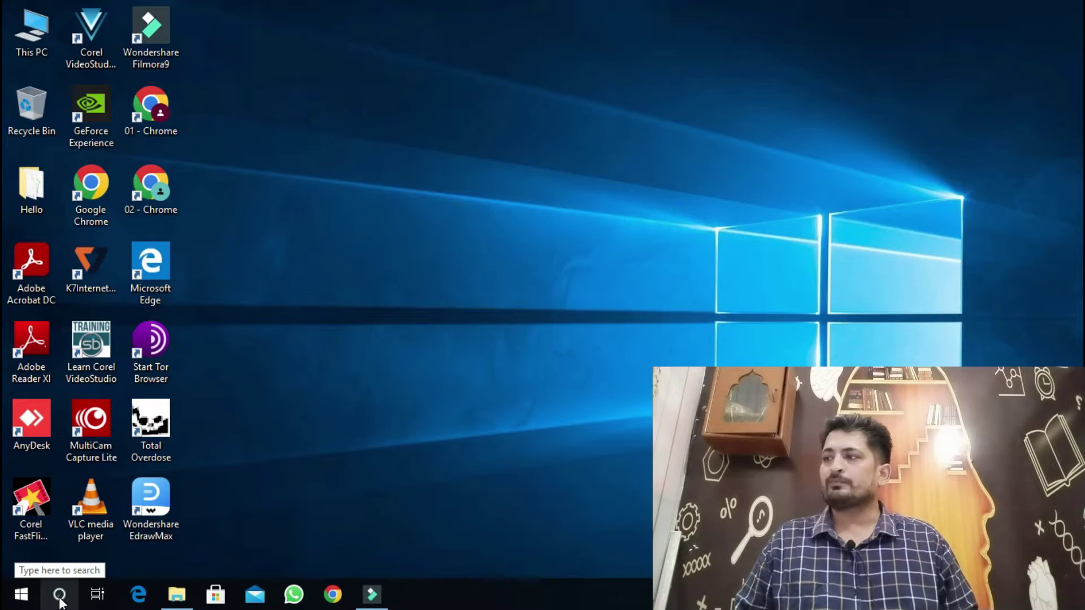
- Launch Microsoft Word by searching for 'word' in Windows search
click(59, 594)
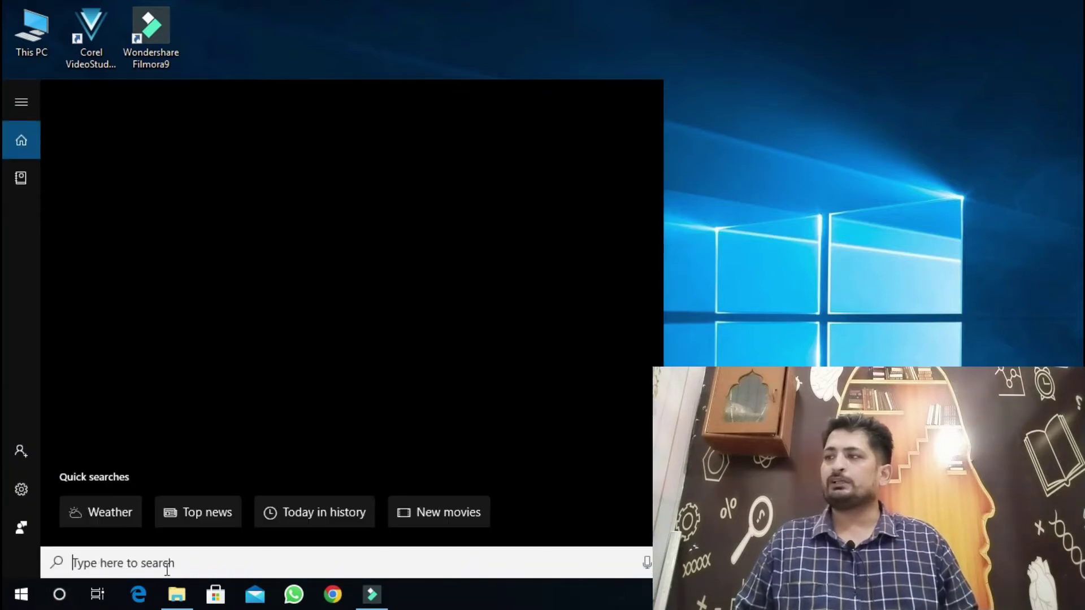
click(206, 564)
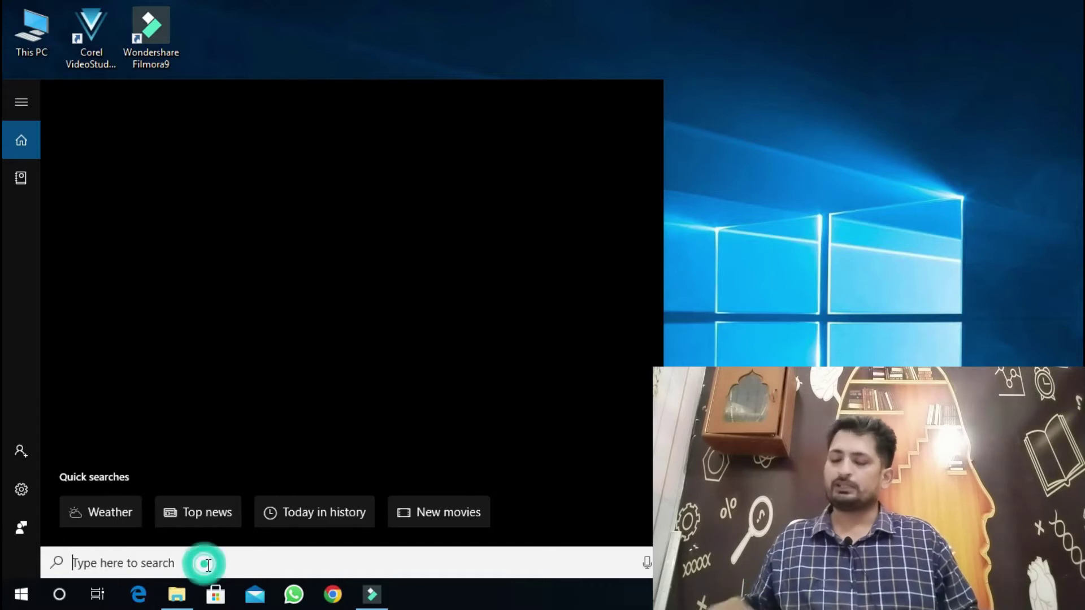
text(word)
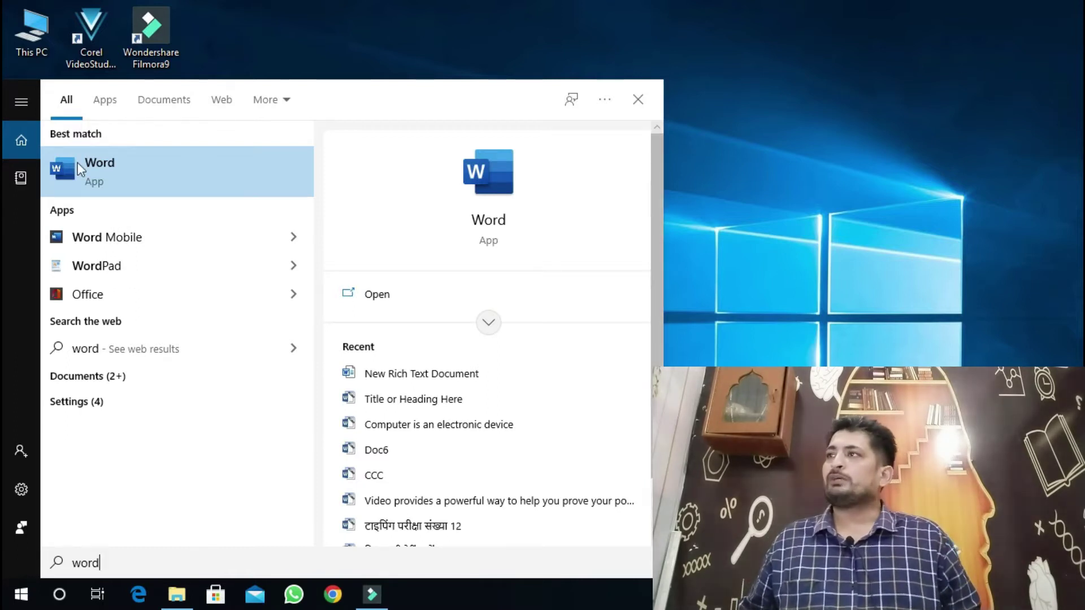
click(85, 180)
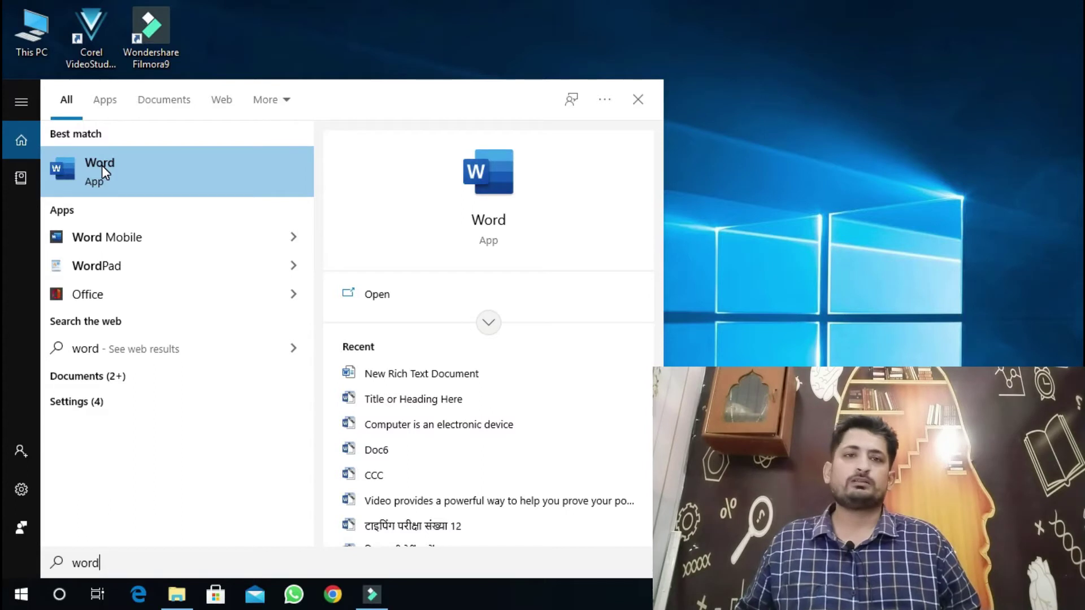
click(101, 165)
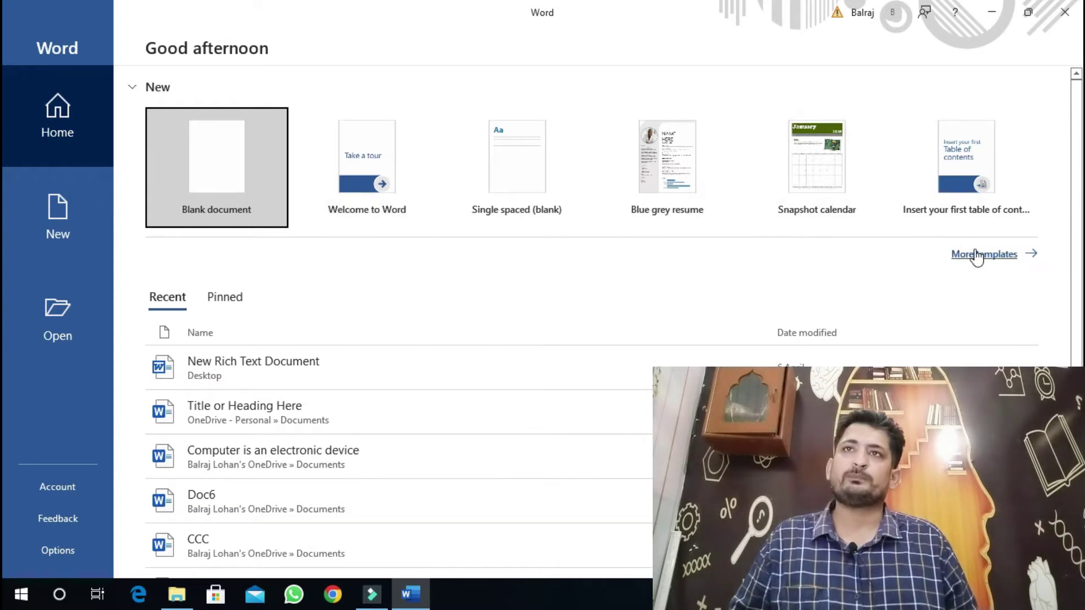
- Show all templates via More templates and scroll through the gallery of designs
click(1034, 258)
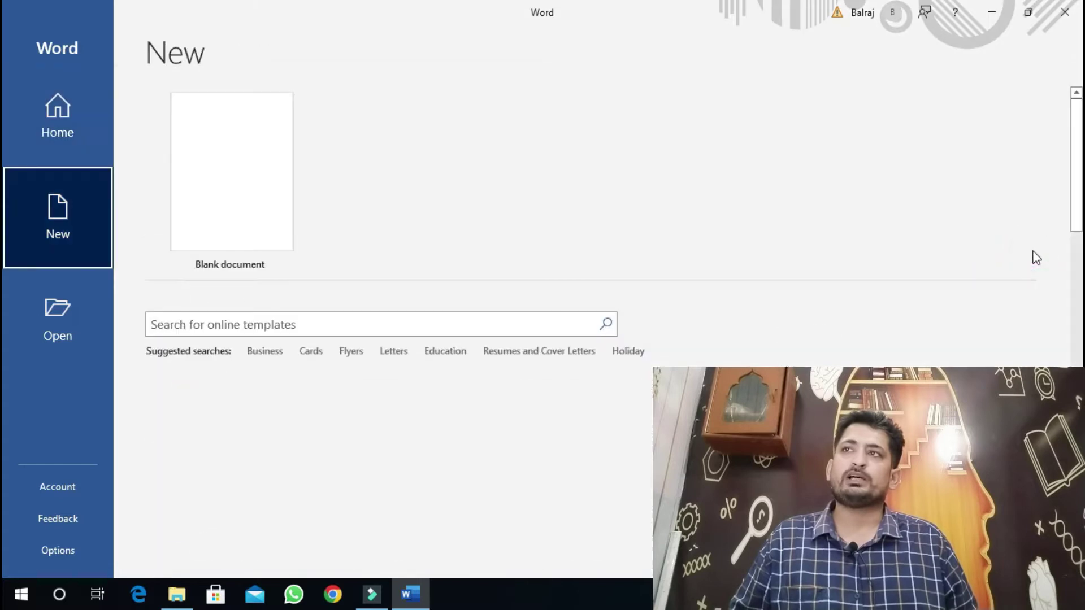
scroll(828, 266, down, 3)
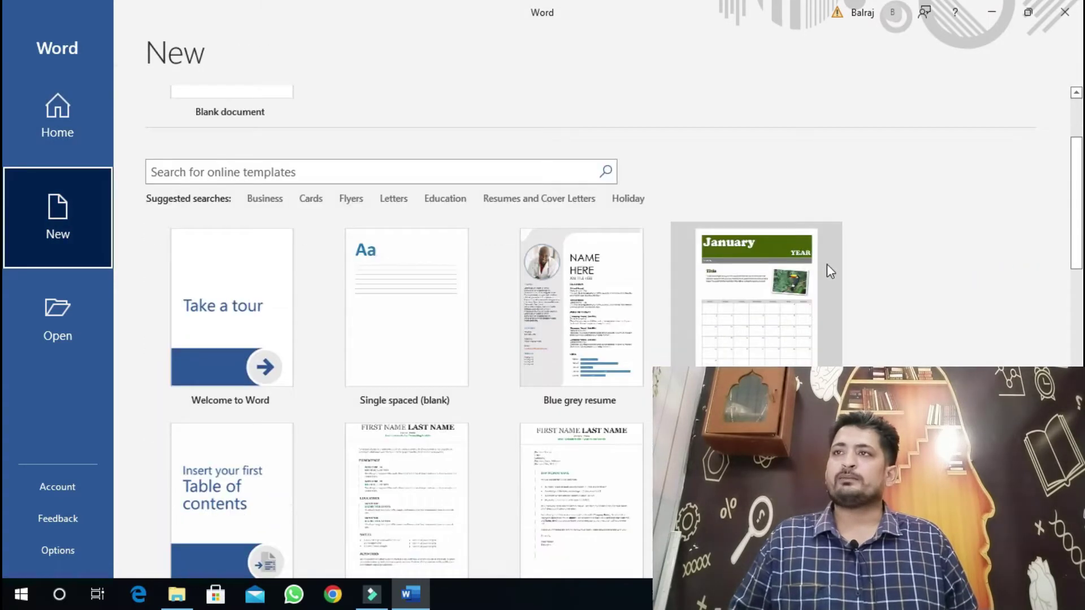
scroll(828, 269, down, 2)
scroll(829, 278, down, 10)
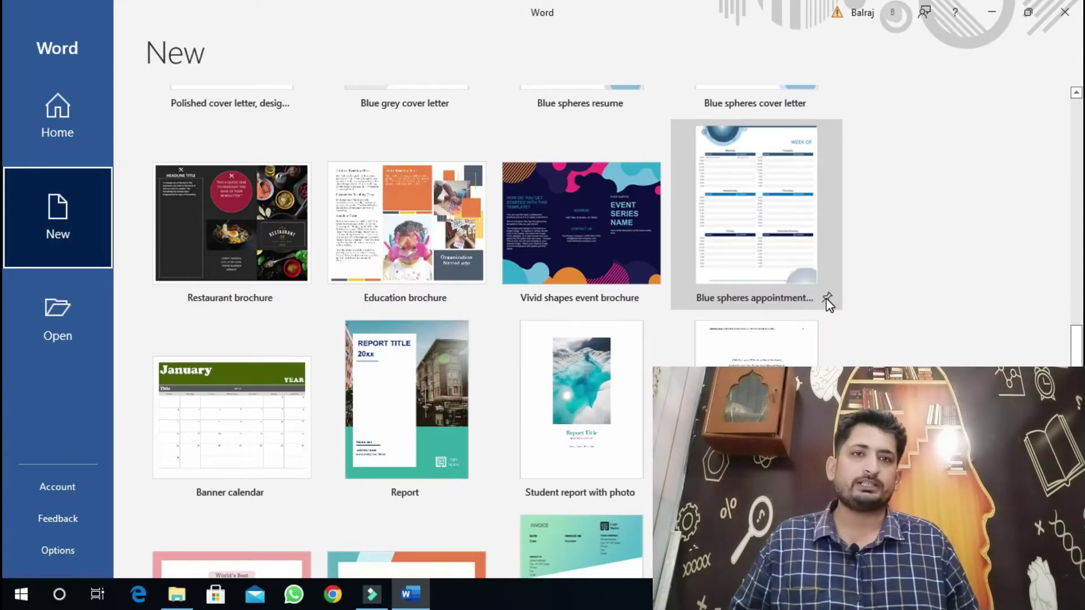
scroll(826, 303, down, 2)
scroll(816, 303, down, 5)
scroll(814, 311, down, 4)
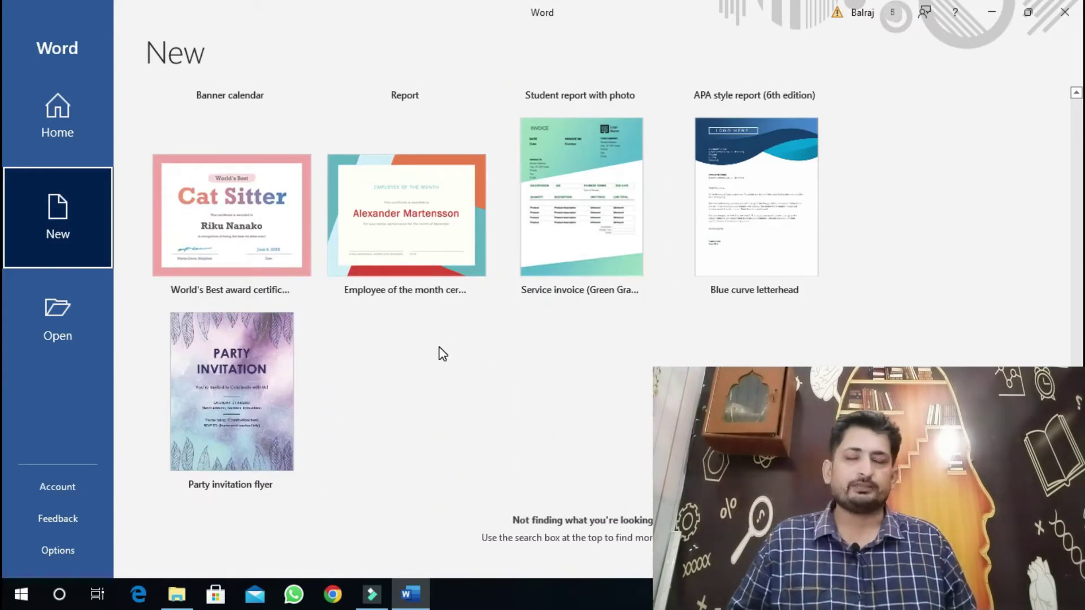
scroll(439, 348, up, 5)
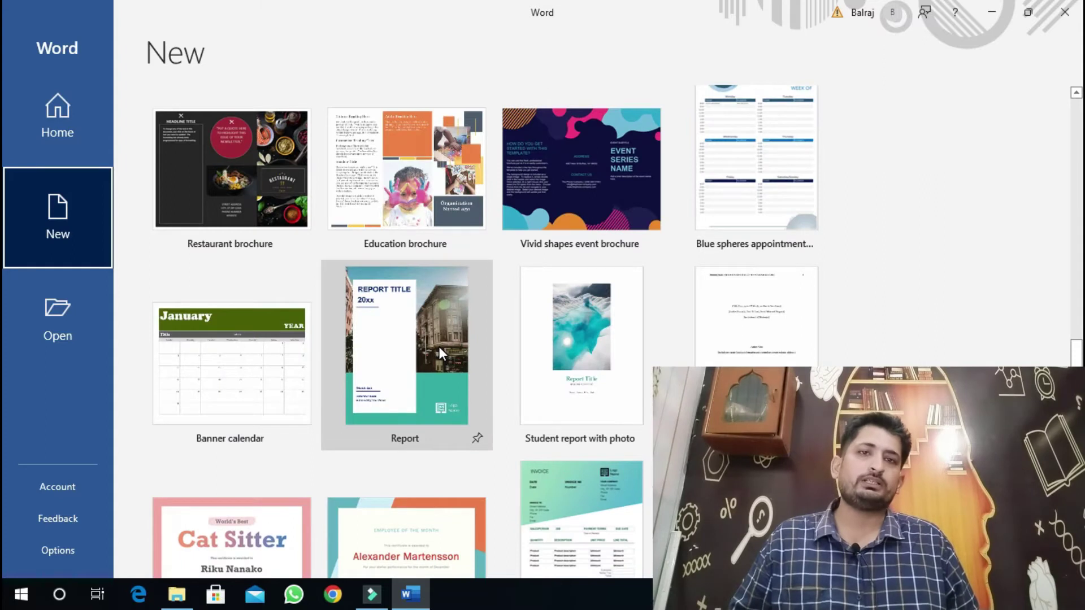
scroll(438, 347, up, 2)
scroll(439, 347, up, 5)
scroll(439, 347, up, 4)
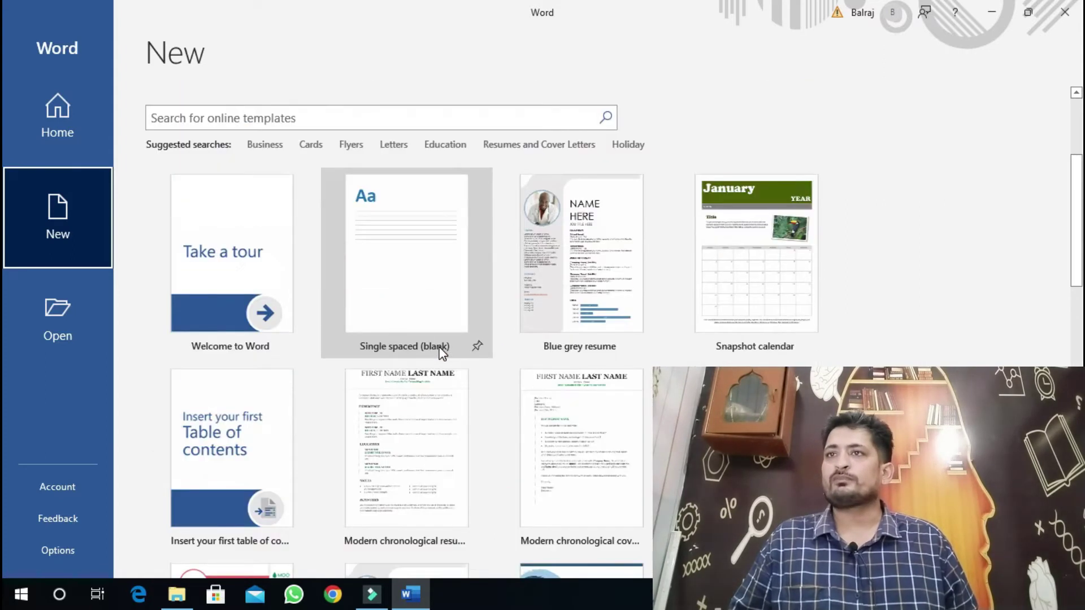
scroll(440, 354, down, 4)
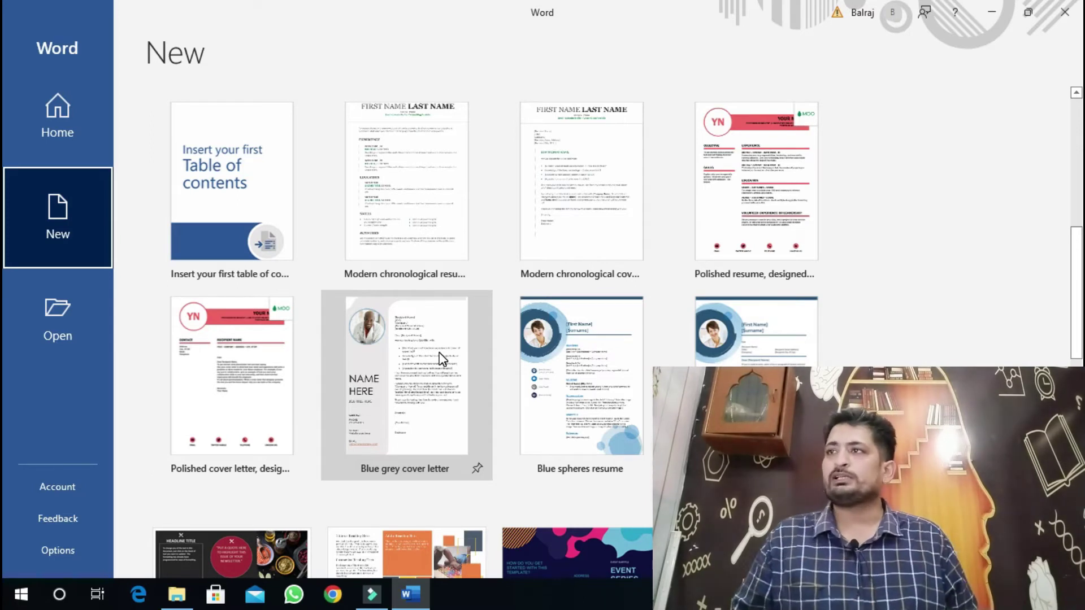
- Create Document1 from the Blue grey cover letter template and scroll through its placeholder content
double_click(404, 355)
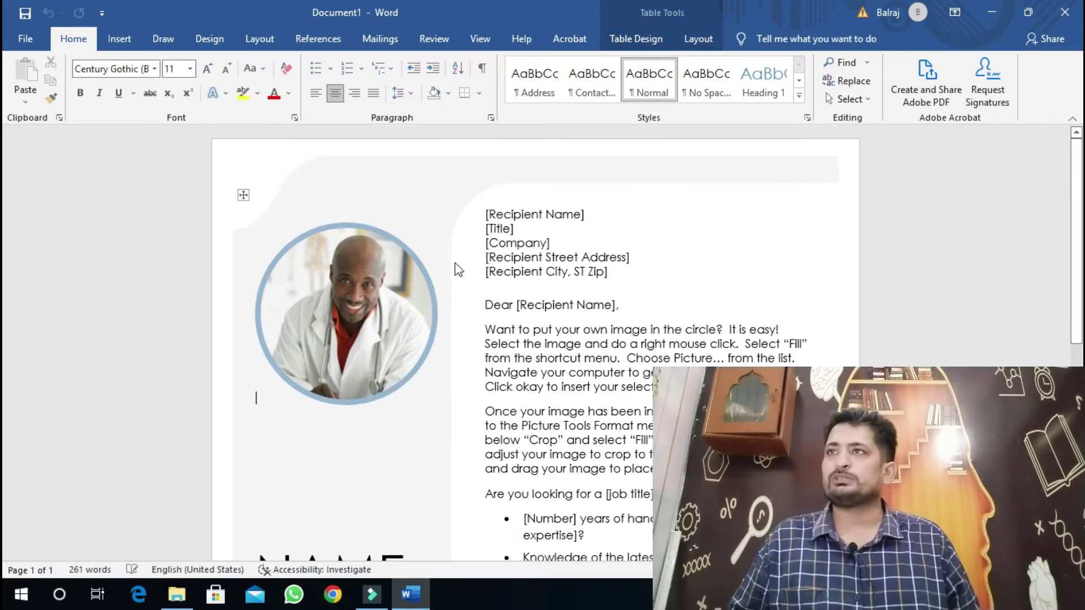
scroll(560, 222, down, 5)
scroll(565, 311, down, 2)
scroll(573, 438, down, 3)
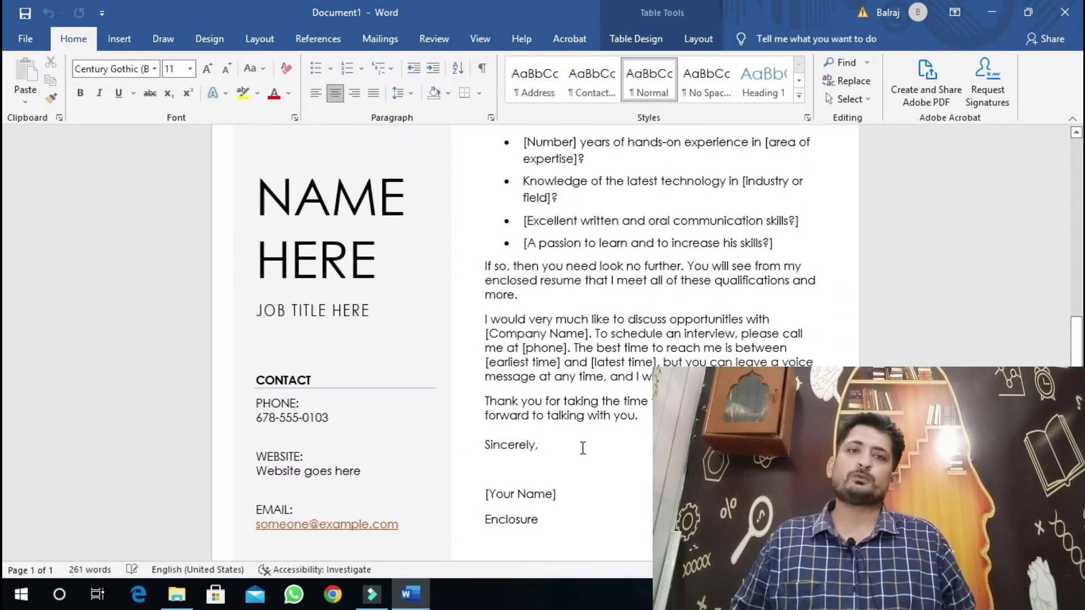
scroll(574, 438, down, 1)
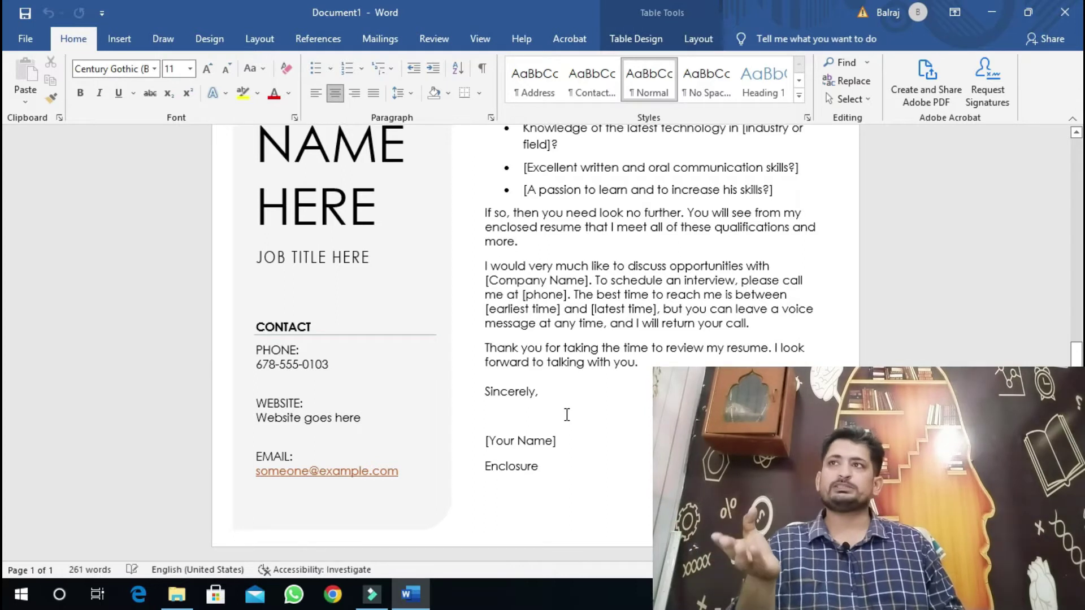
scroll(566, 415, up, 3)
scroll(566, 414, up, 3)
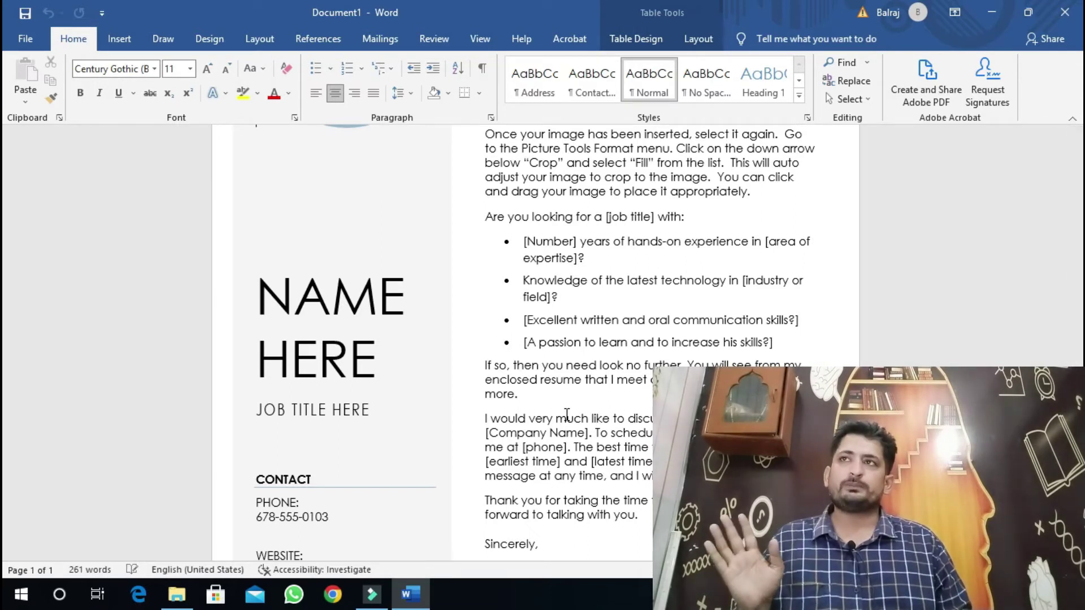
scroll(566, 415, up, 5)
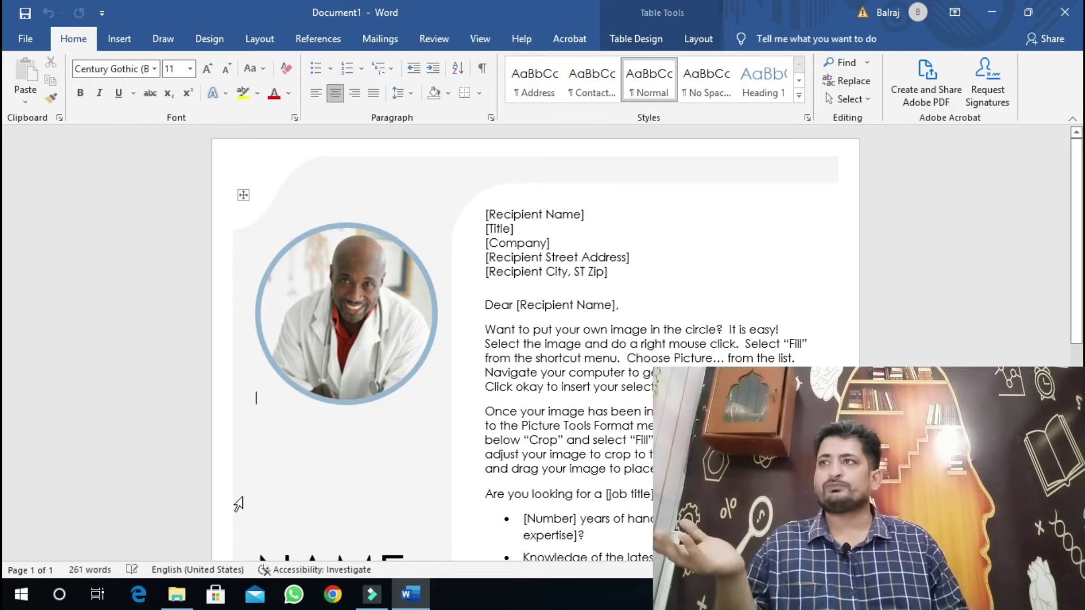
- Close the cover letter, save it as 'Recipient Name', and dismiss the sign-in prompt
click(327, 316)
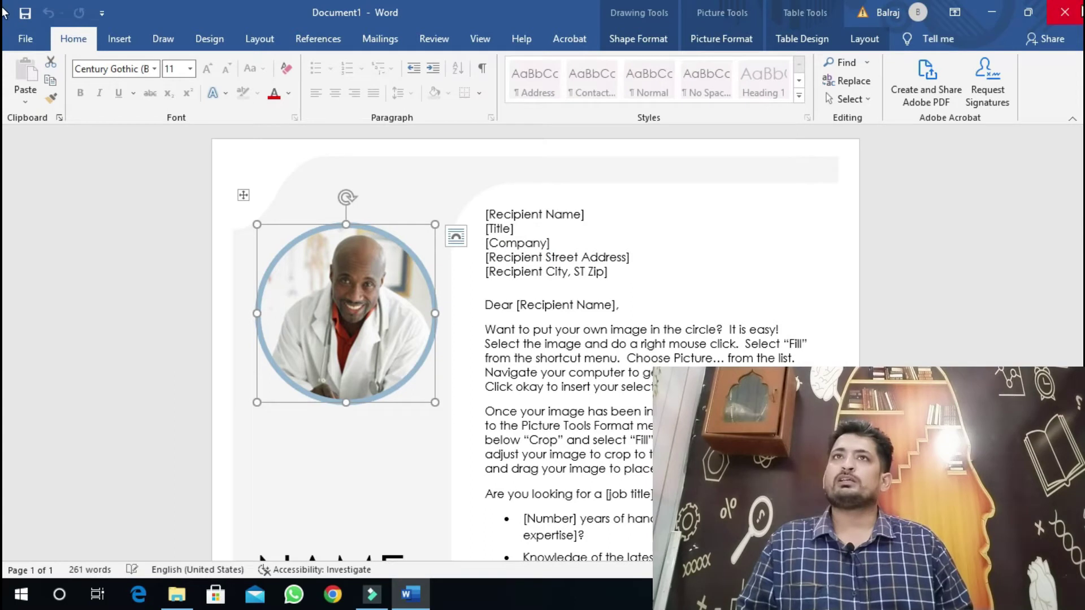
click(1073, 15)
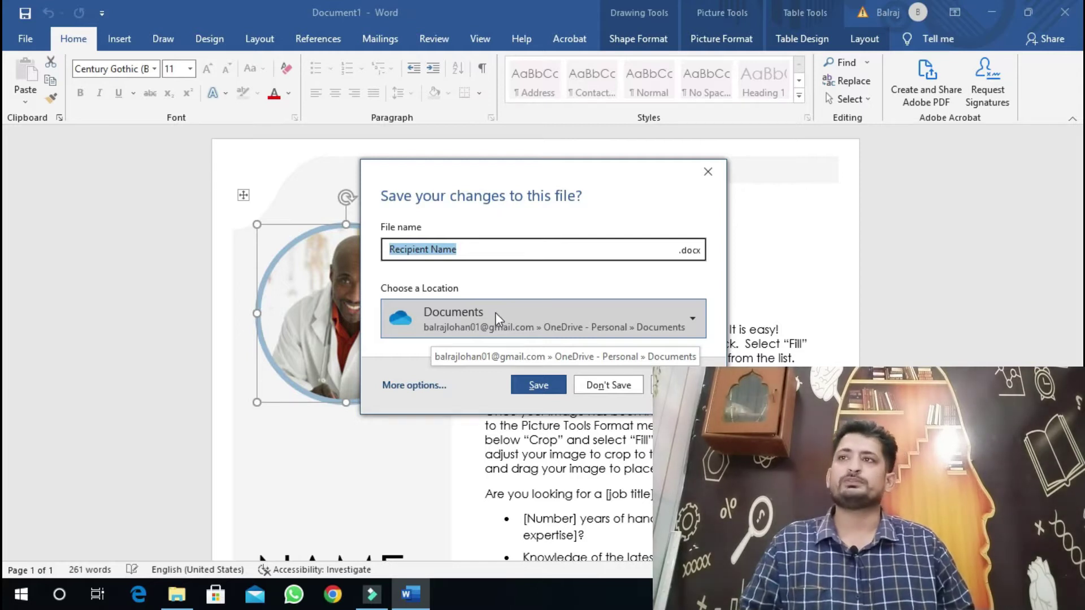
click(541, 379)
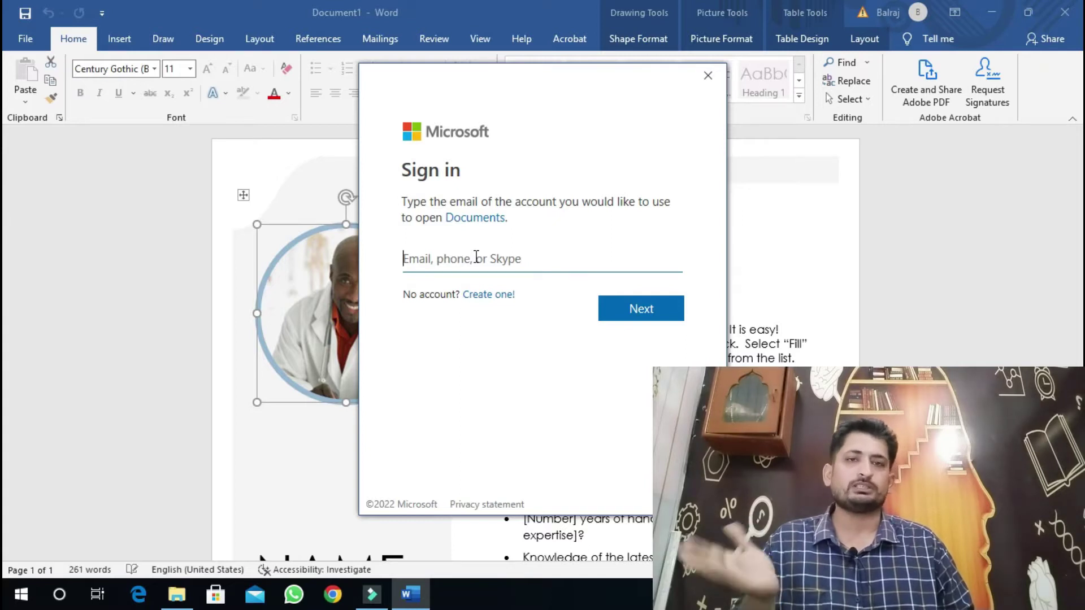
click(707, 76)
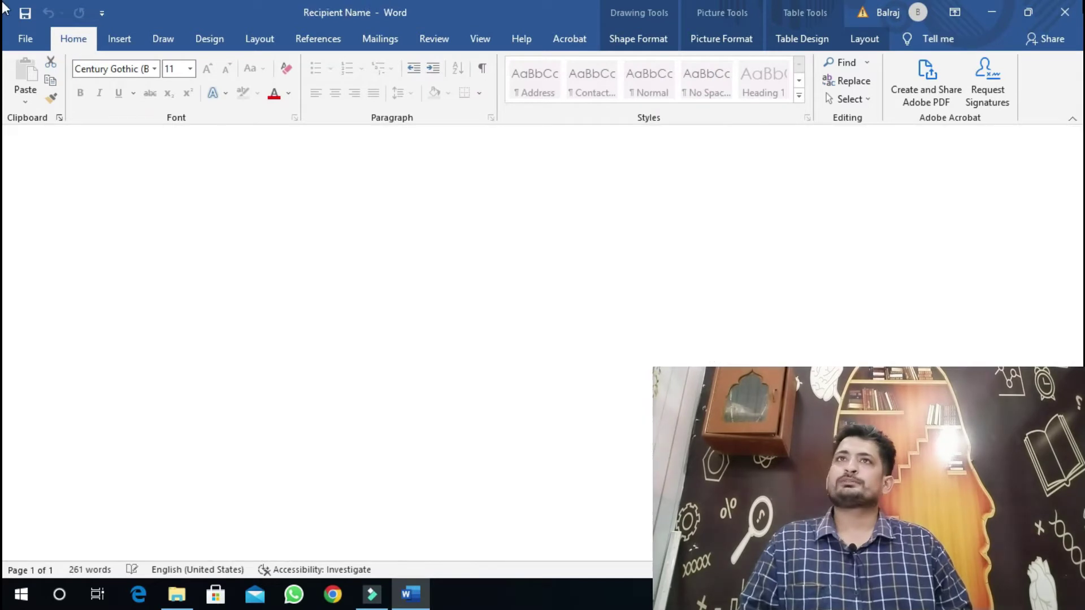
- Quit Word, then relaunch it by searching for 'word' in Windows search
click(1064, 13)
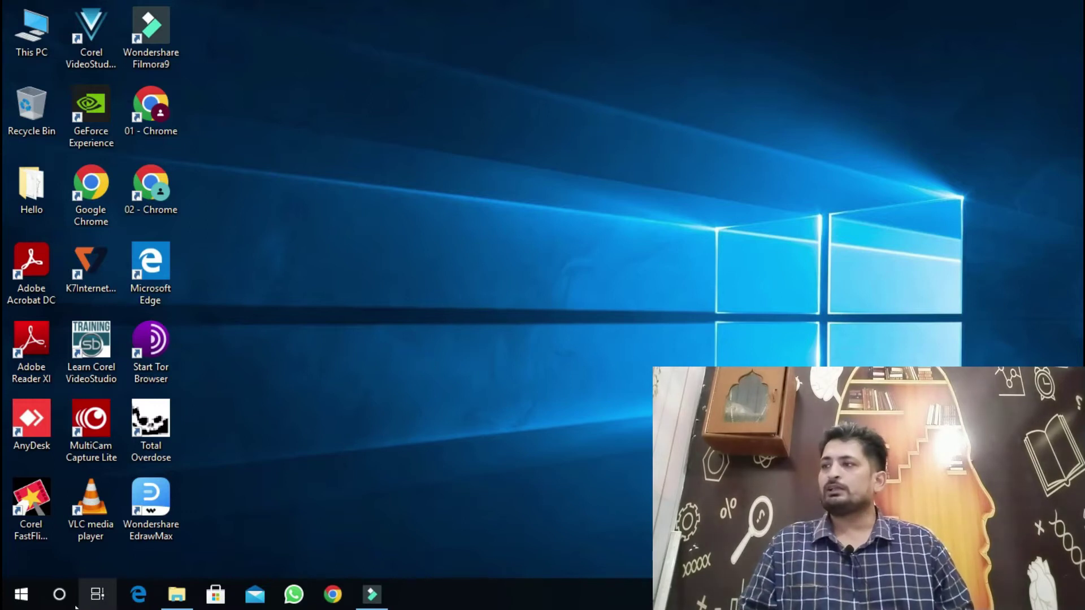
click(59, 594)
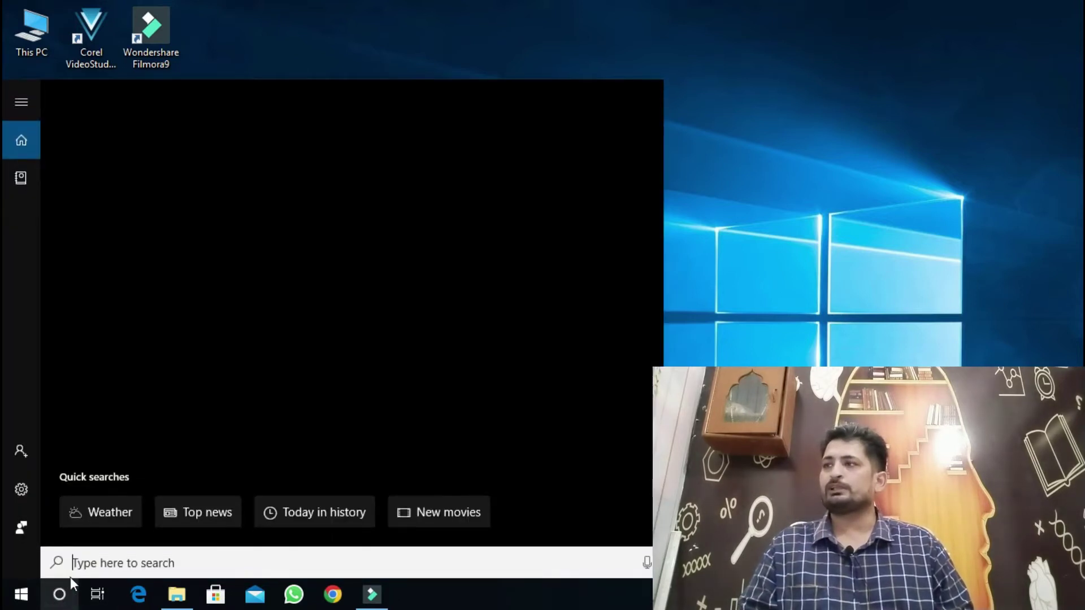
click(176, 561)
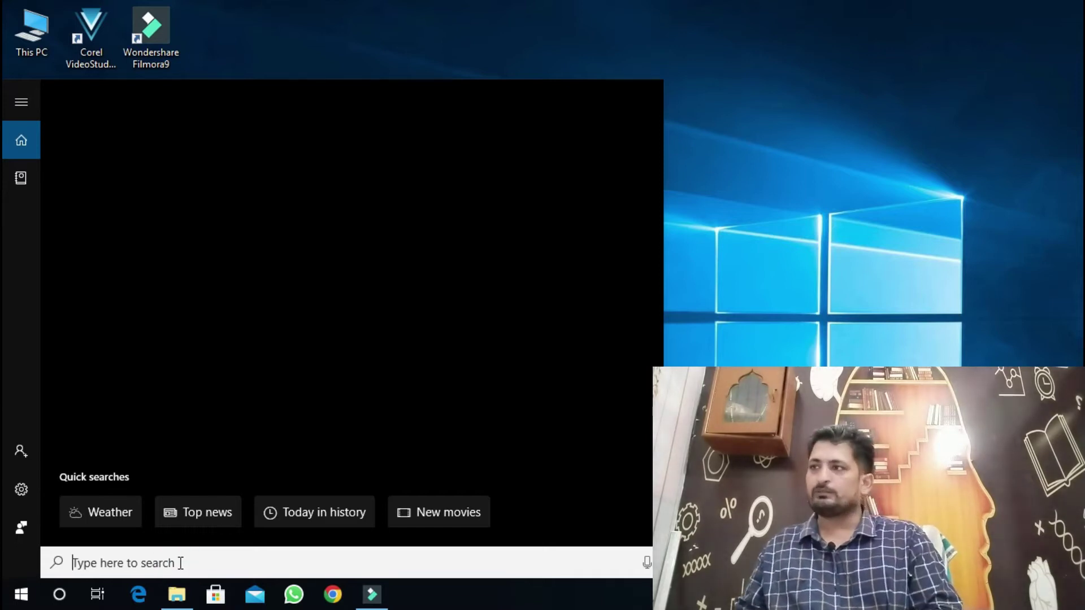
text(word)
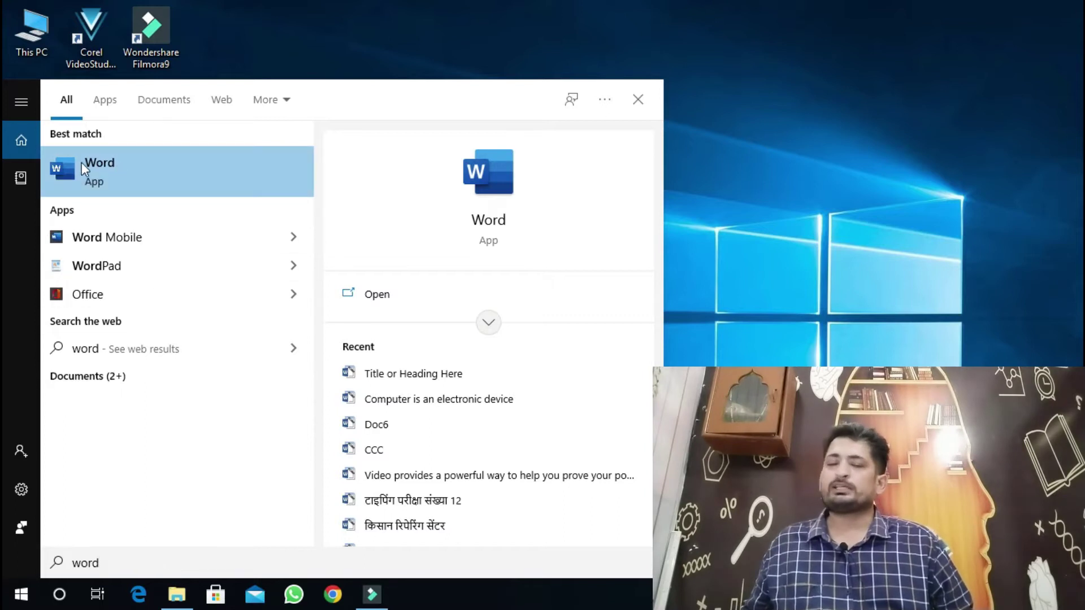
click(132, 168)
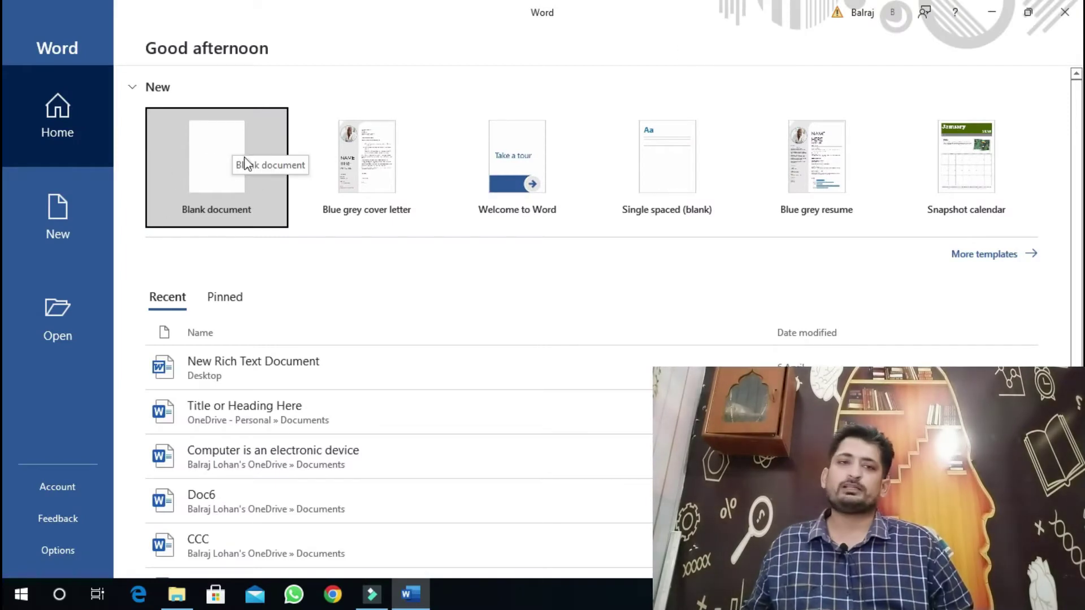
- Create a blank document and view each ribbon tab from Insert through Help
click(229, 171)
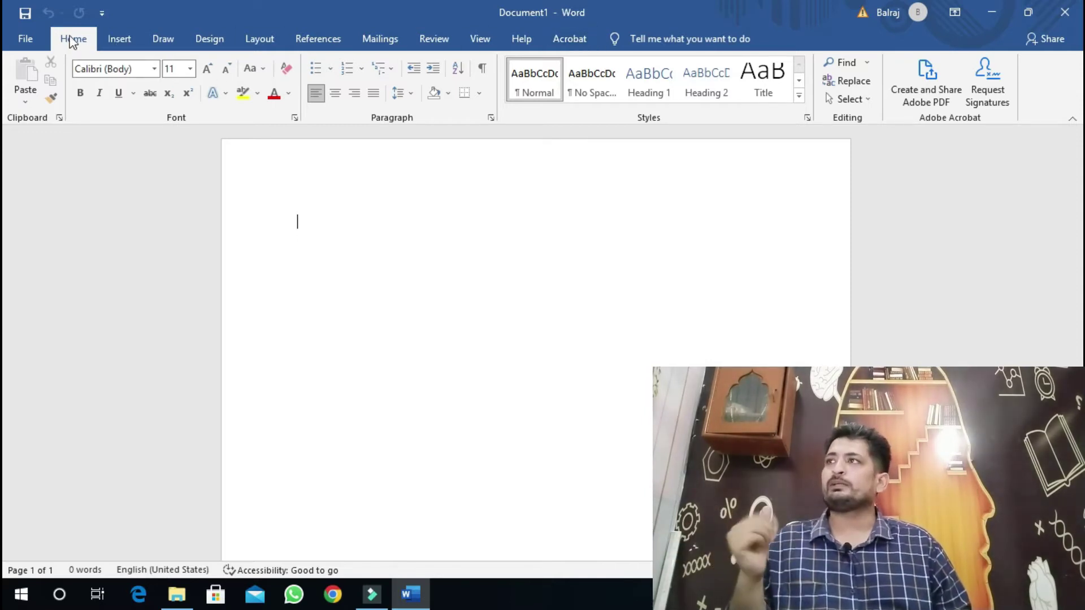
click(121, 35)
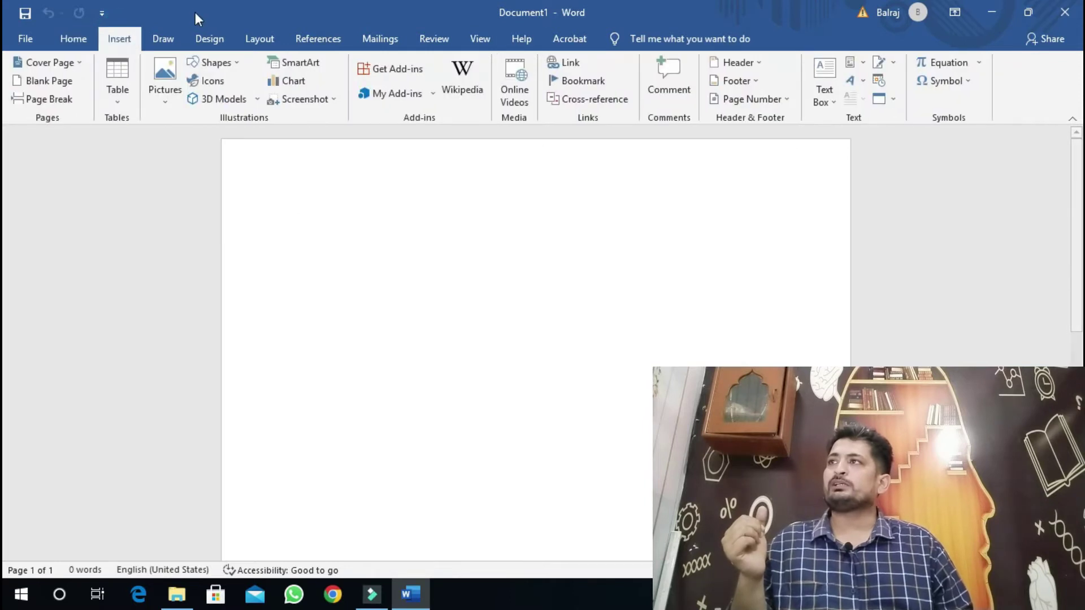
click(163, 41)
click(209, 38)
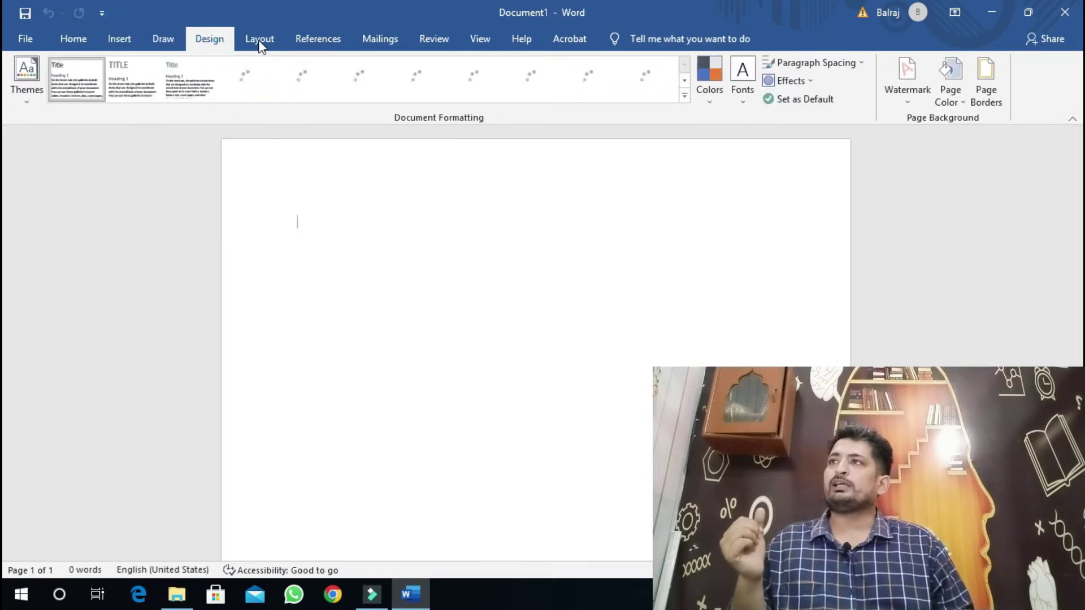
click(260, 39)
click(317, 39)
click(380, 38)
click(440, 38)
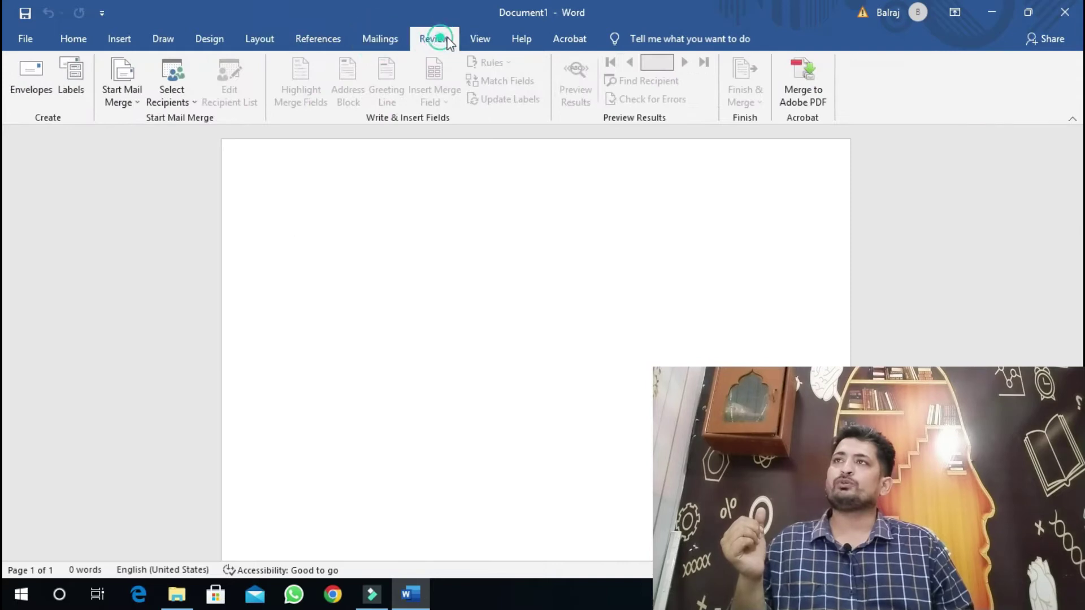
click(480, 39)
click(521, 39)
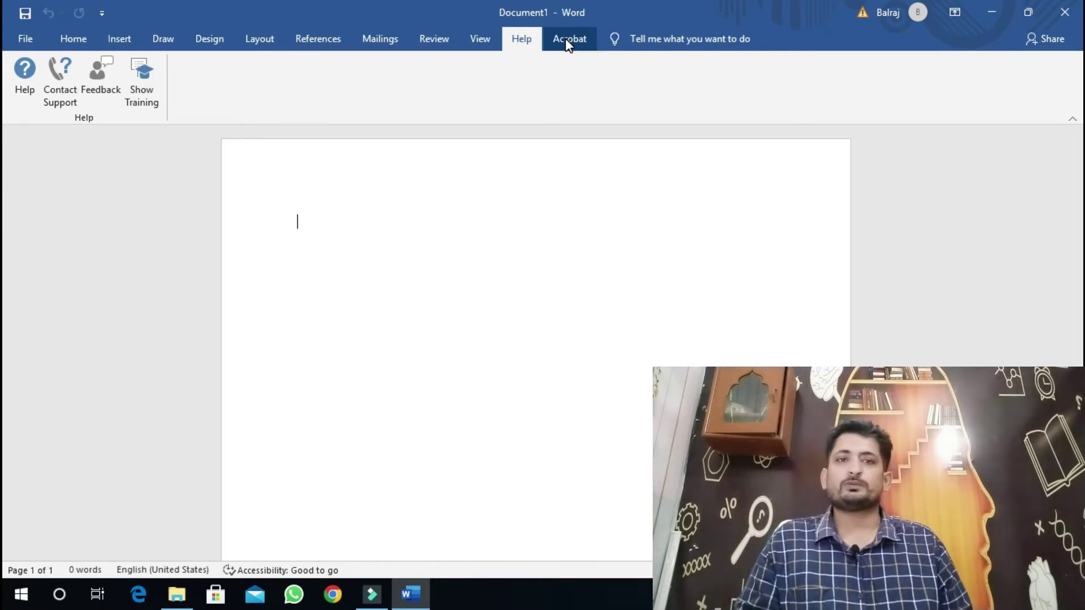
- Open the File backstage Home page for Document1
click(25, 40)
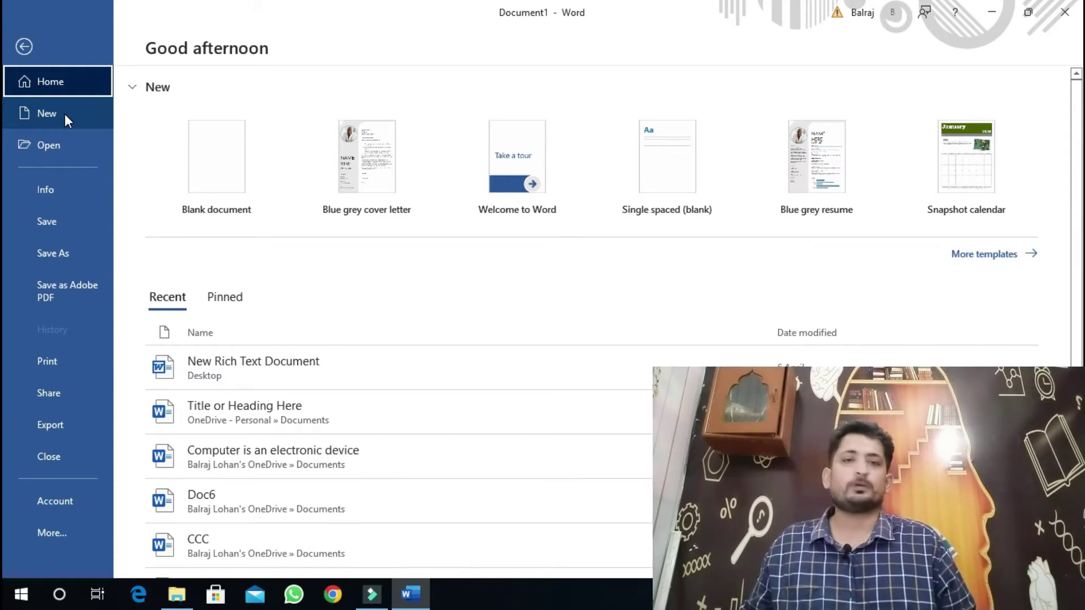
- Show the backstage New page and scroll through its full template gallery
click(65, 113)
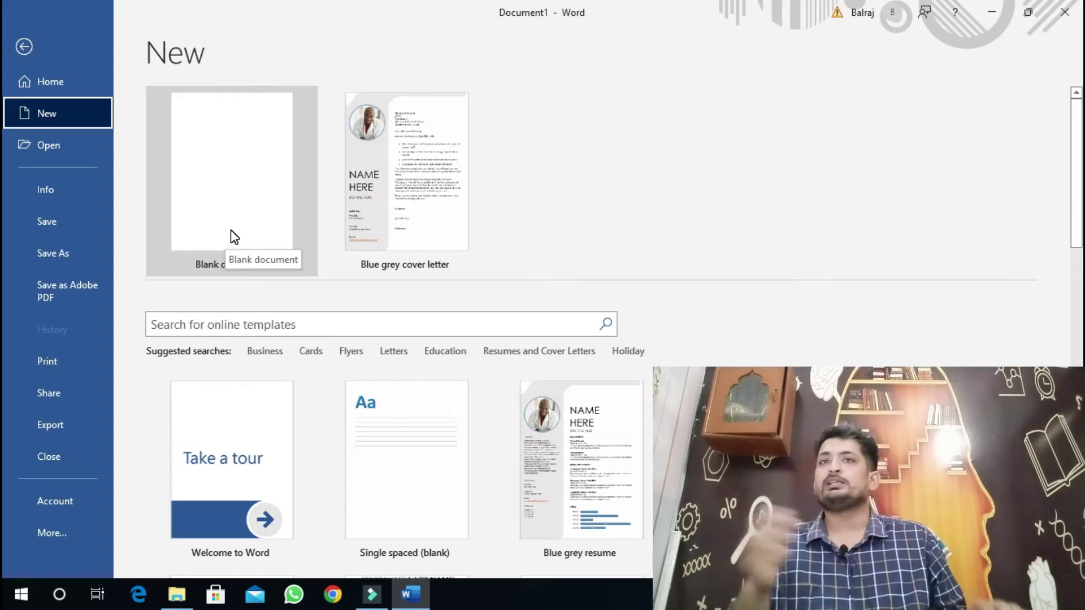
scroll(625, 230, down, 3)
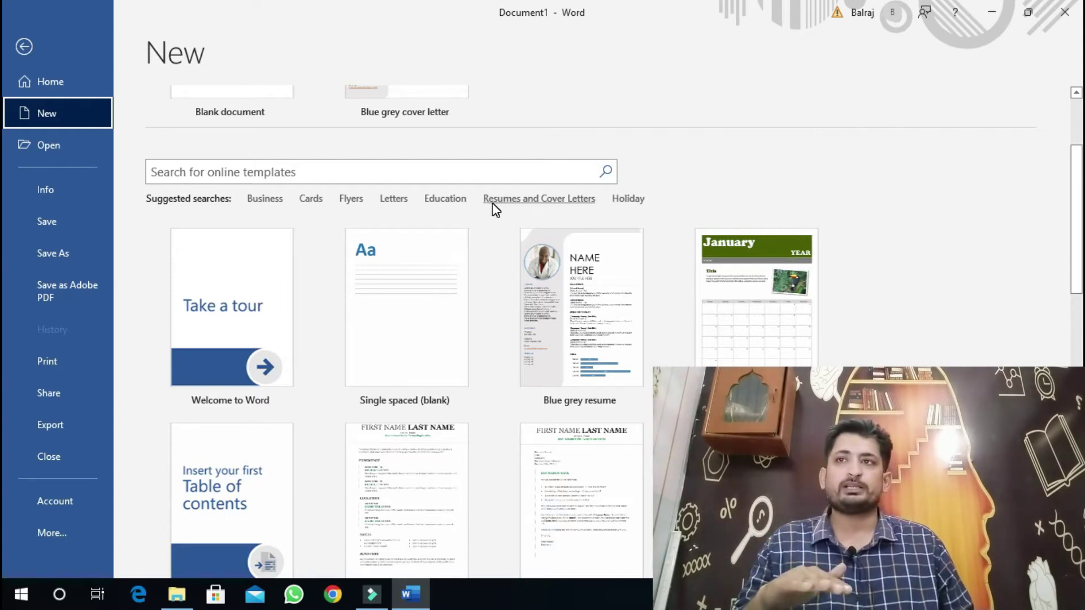
scroll(493, 205, down, 2)
scroll(512, 236, down, 4)
scroll(525, 251, down, 5)
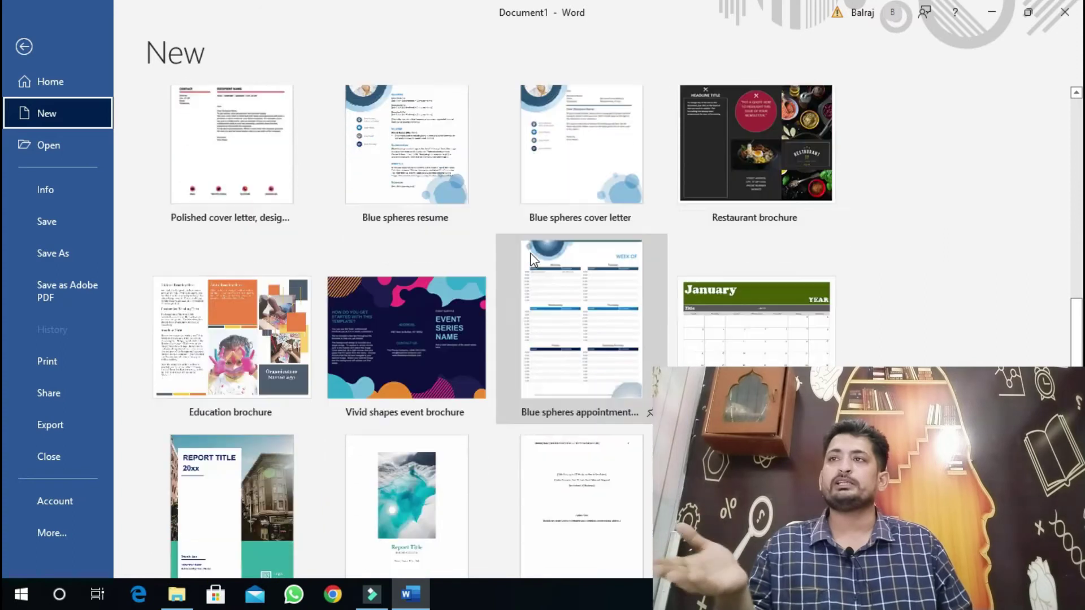
scroll(531, 259, down, 4)
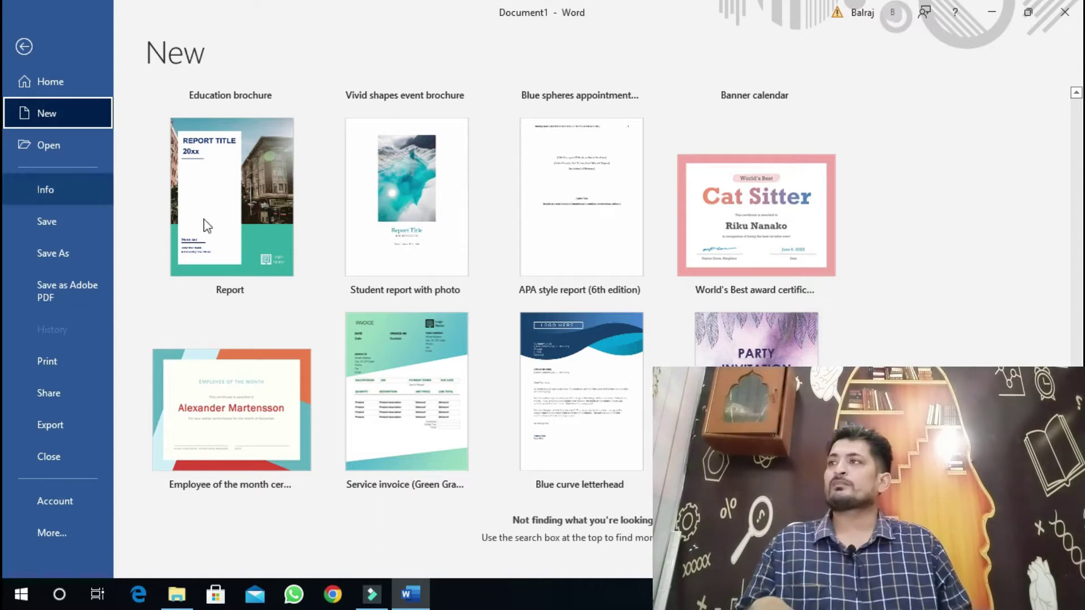
scroll(586, 237, up, 5)
scroll(585, 237, up, 5)
scroll(586, 236, up, 3)
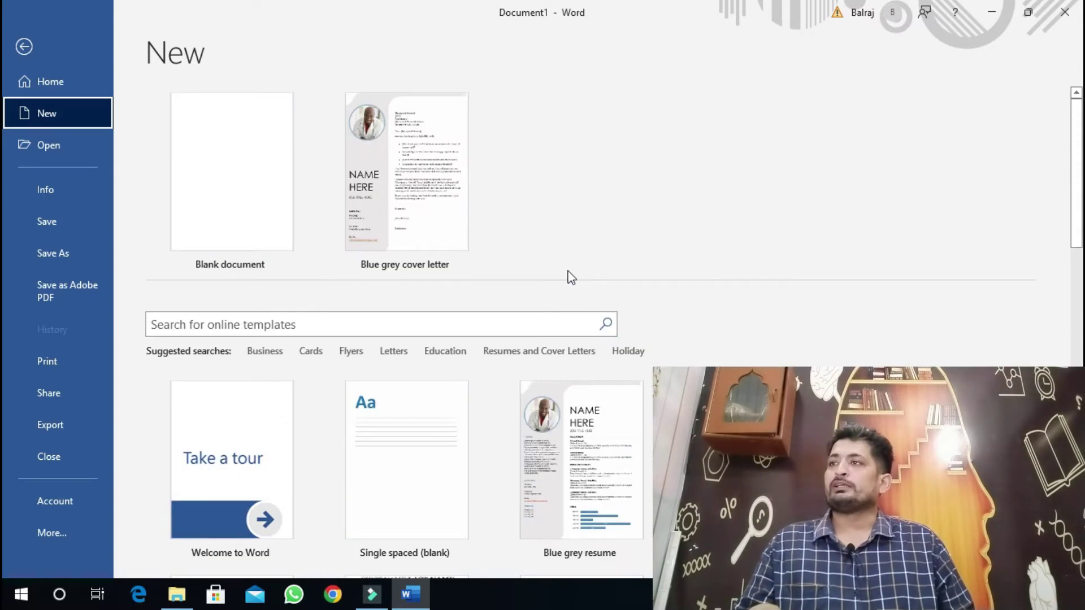
- Browse the Recent documents list on the Open page and open CCC
click(62, 144)
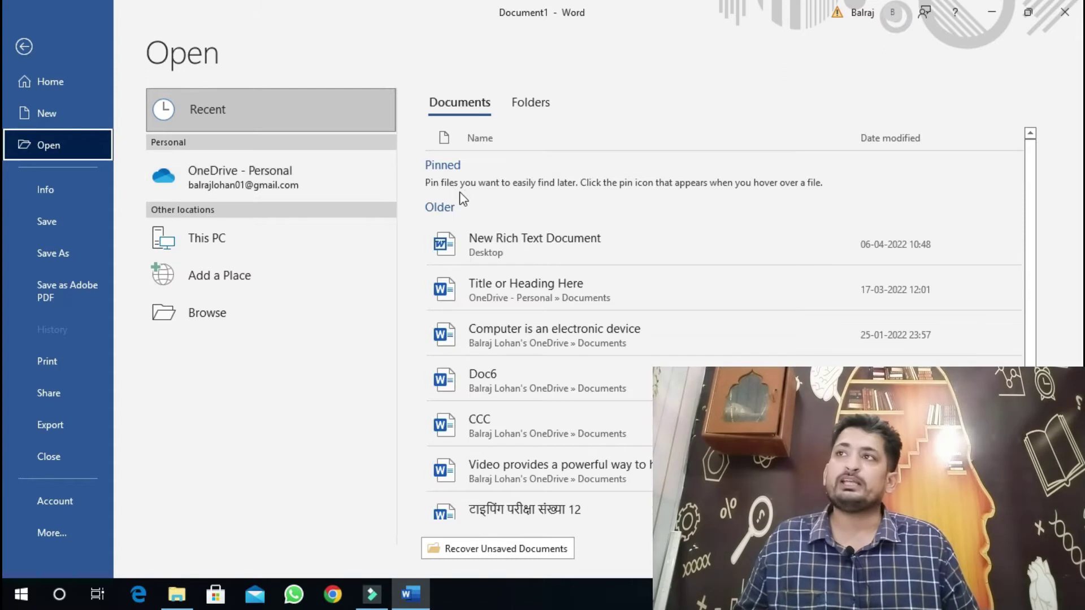
scroll(678, 359, down, 1)
scroll(678, 359, down, 2)
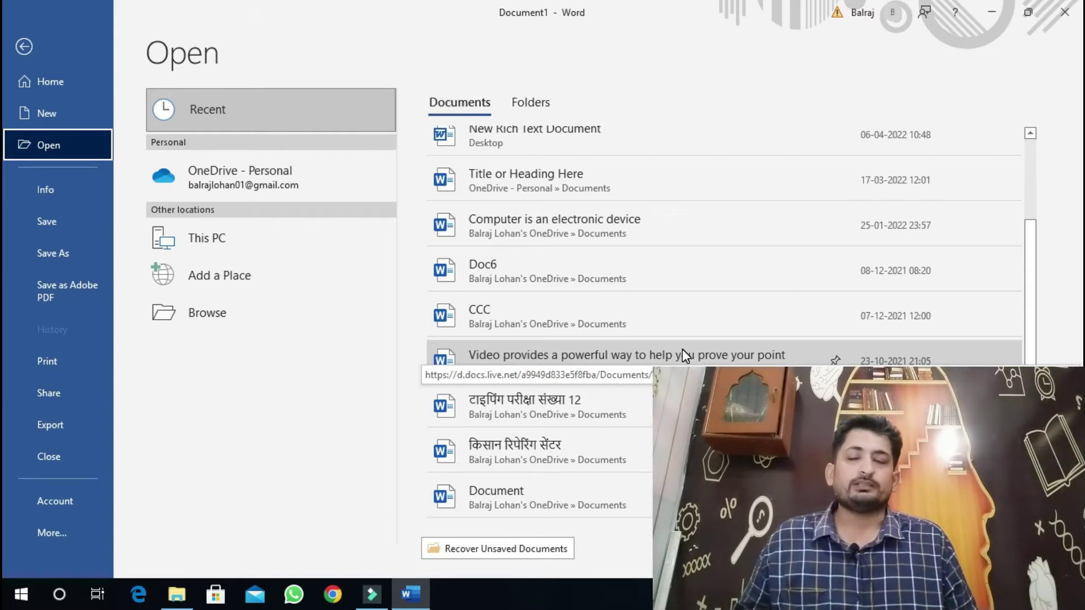
scroll(658, 331, up, 2)
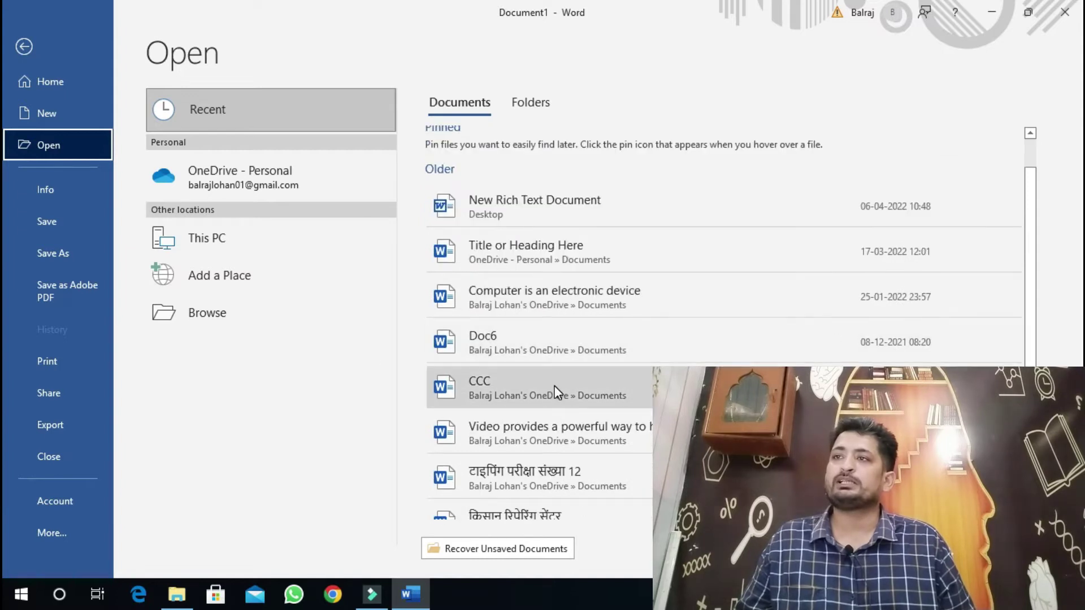
click(557, 390)
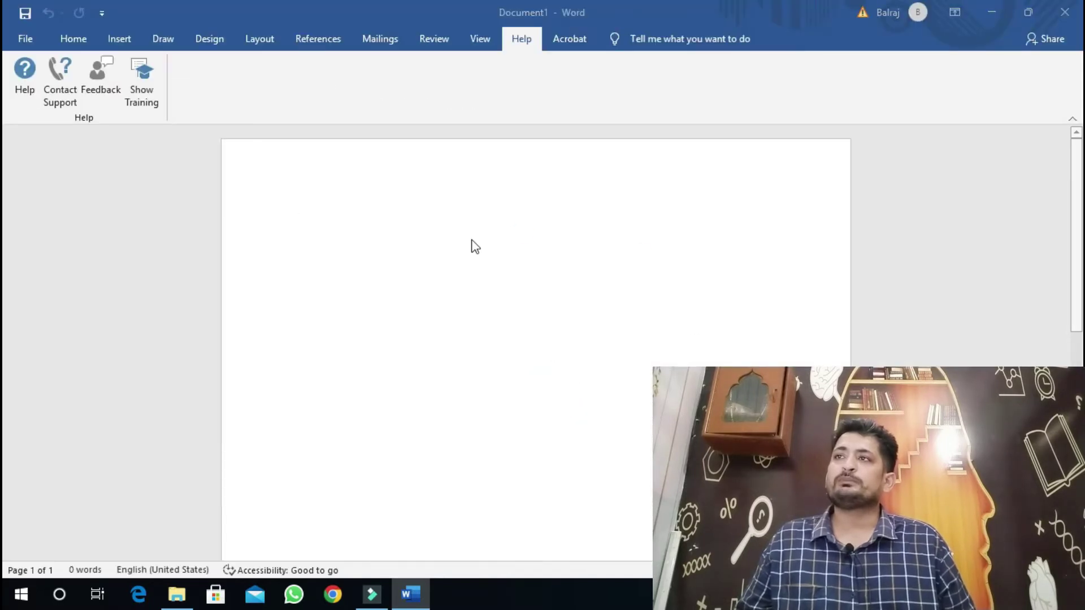
- Scroll through CCC's shapes and title, then show File > Open to see CCC under Today
scroll(679, 269, down, 2)
scroll(679, 269, down, 3)
scroll(679, 269, down, 2)
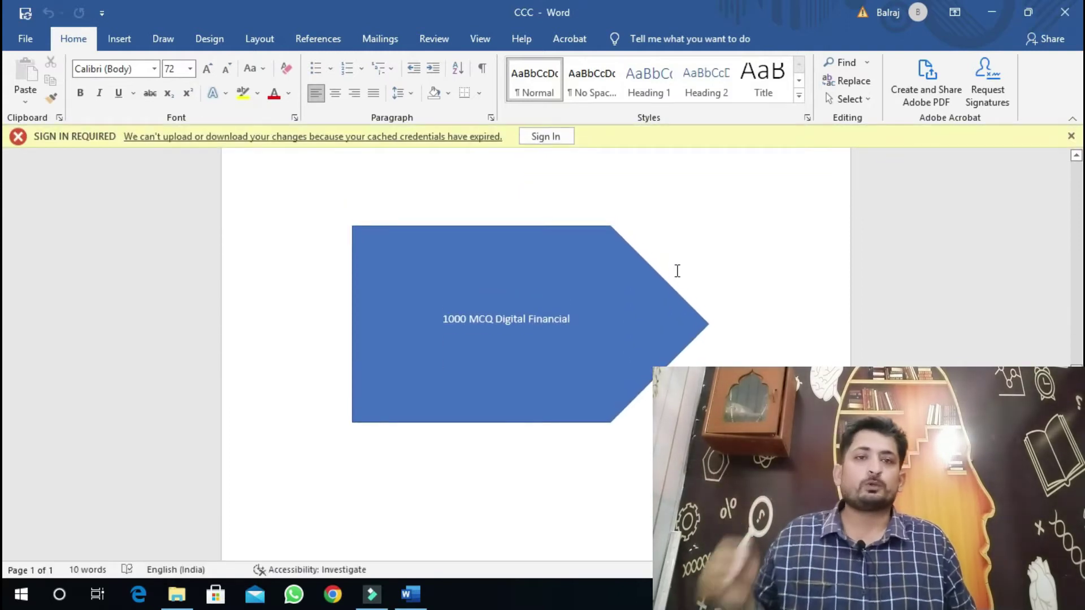
scroll(672, 288, up, 5)
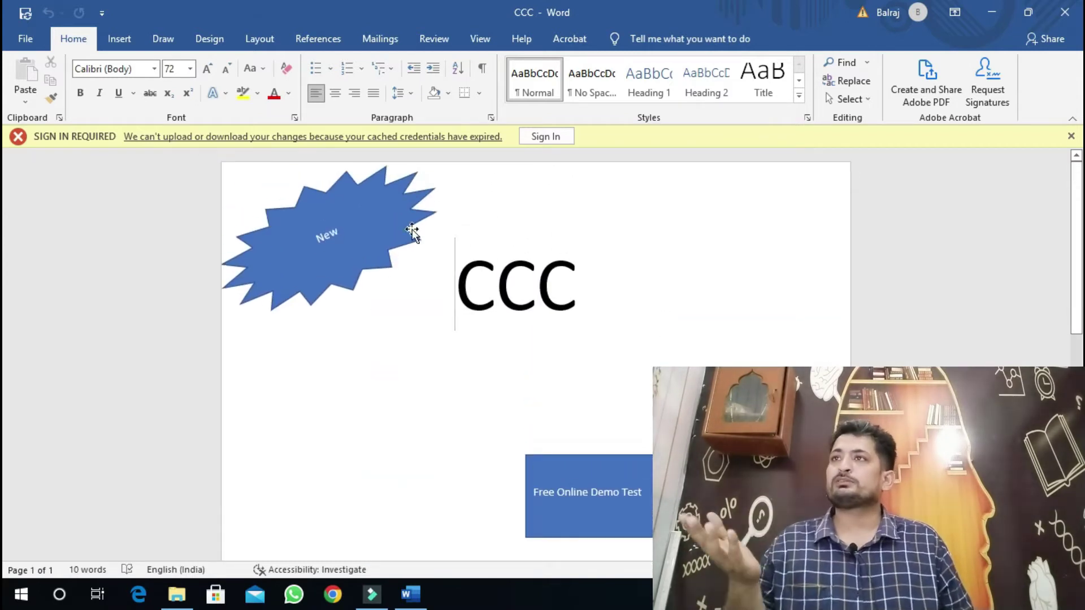
click(30, 40)
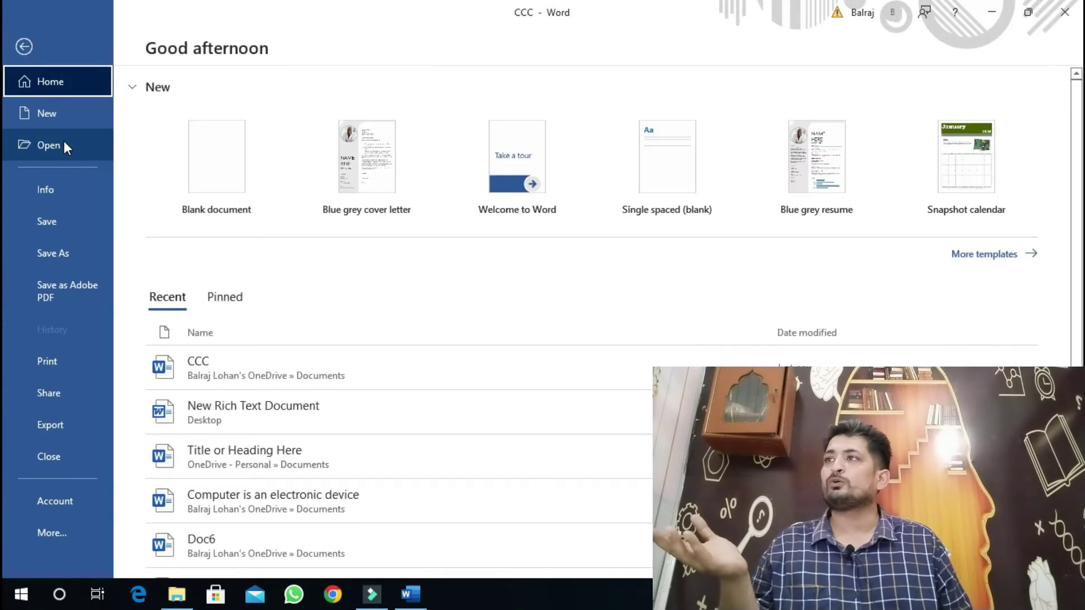
click(64, 141)
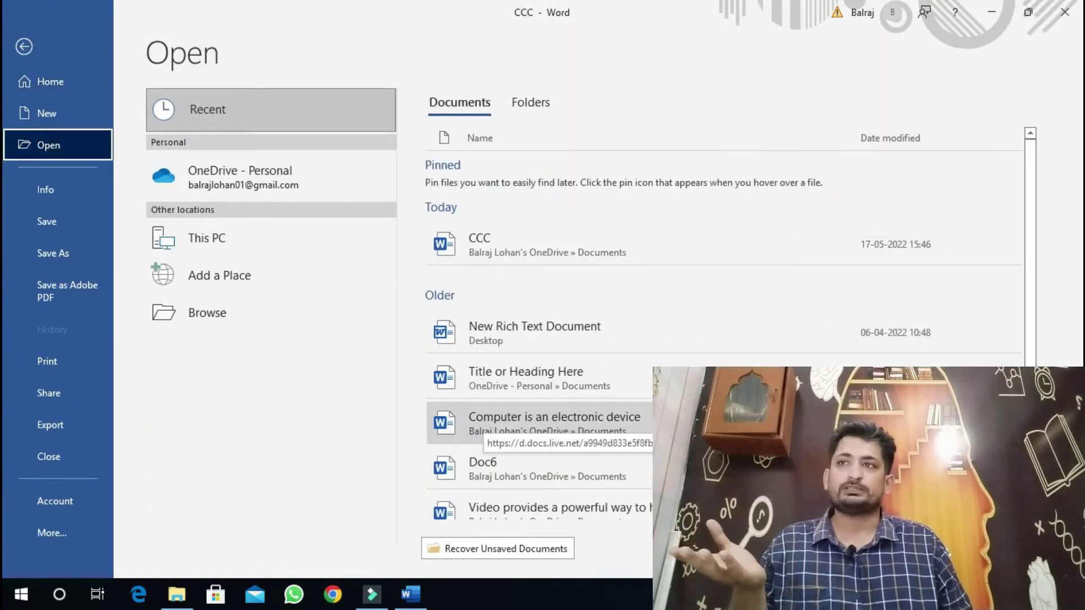
- Open 'Computer is an electronic device' and scroll down through its pages
key(Escape)
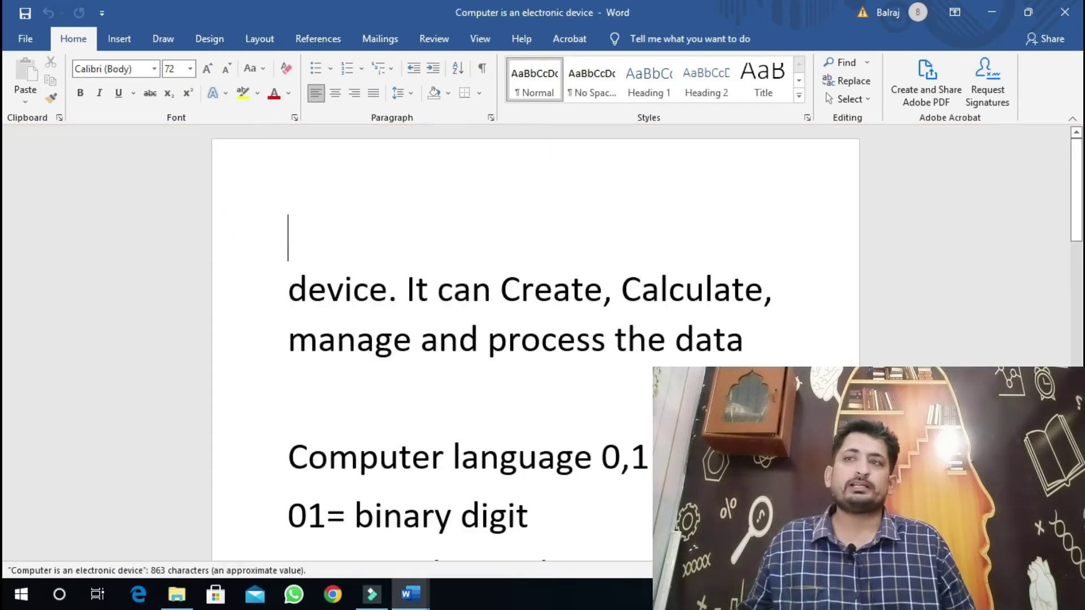
scroll(664, 262, down, 5)
scroll(663, 263, down, 3)
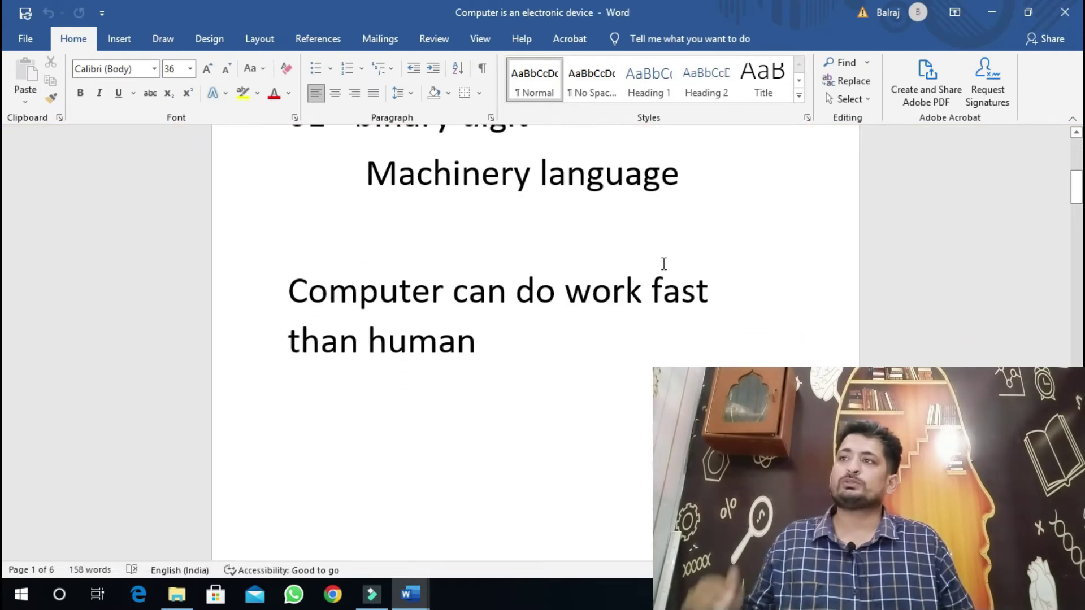
scroll(664, 264, down, 2)
scroll(664, 263, down, 4)
scroll(663, 264, down, 4)
scroll(663, 264, down, 5)
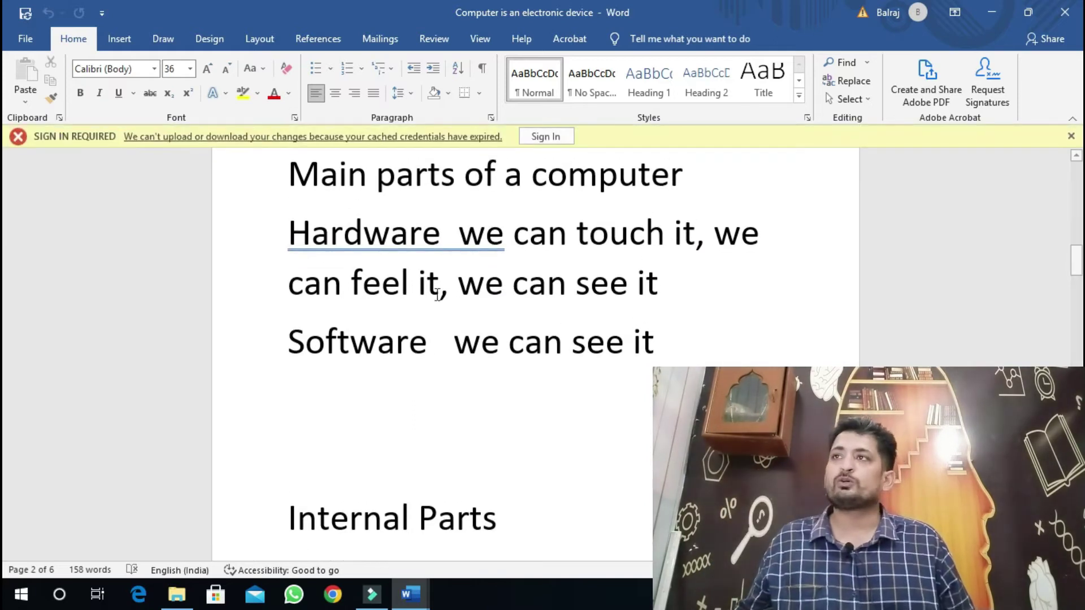
- Scroll back to the top of the document and return to the File Home page
scroll(580, 349, up, 1)
scroll(569, 358, up, 3)
scroll(557, 368, up, 3)
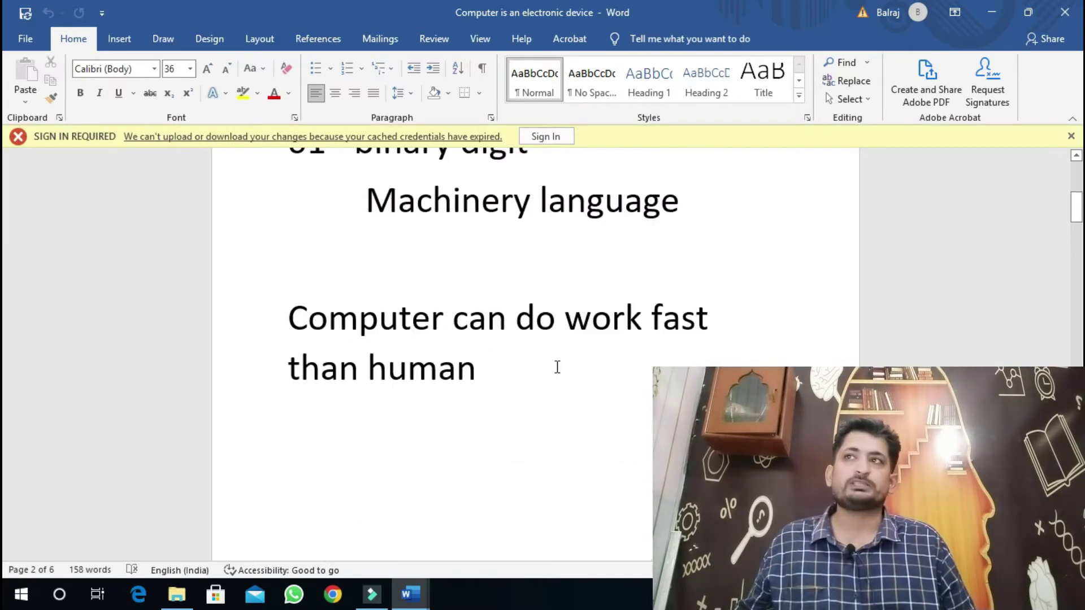
scroll(498, 344, up, 3)
click(25, 38)
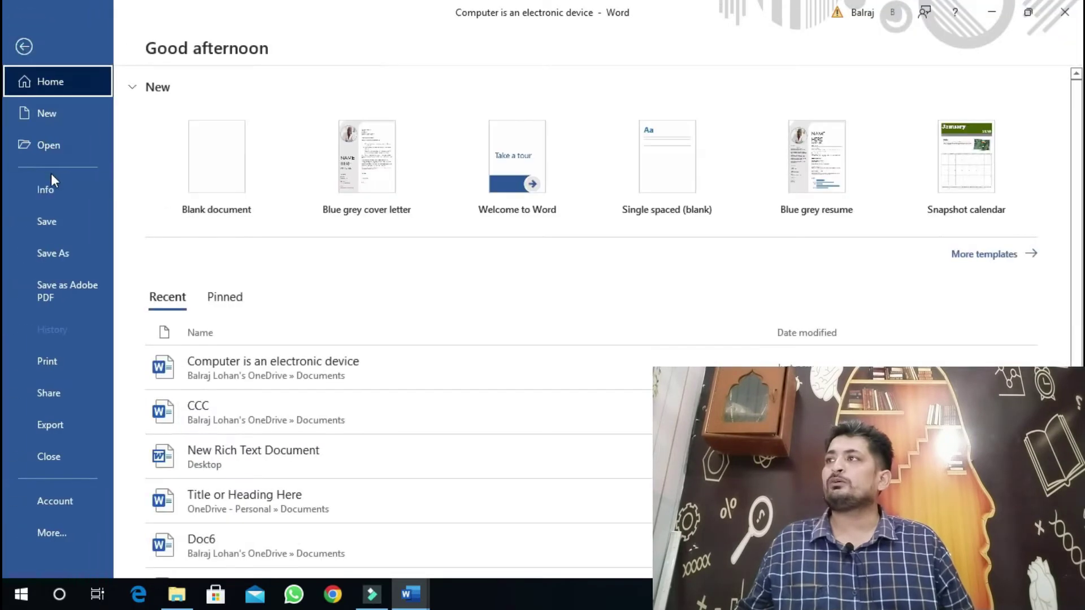
- Browse the Recent list on the Open page, then show the document's Info page (14.1KB, 6 pages, 158 words)
click(60, 147)
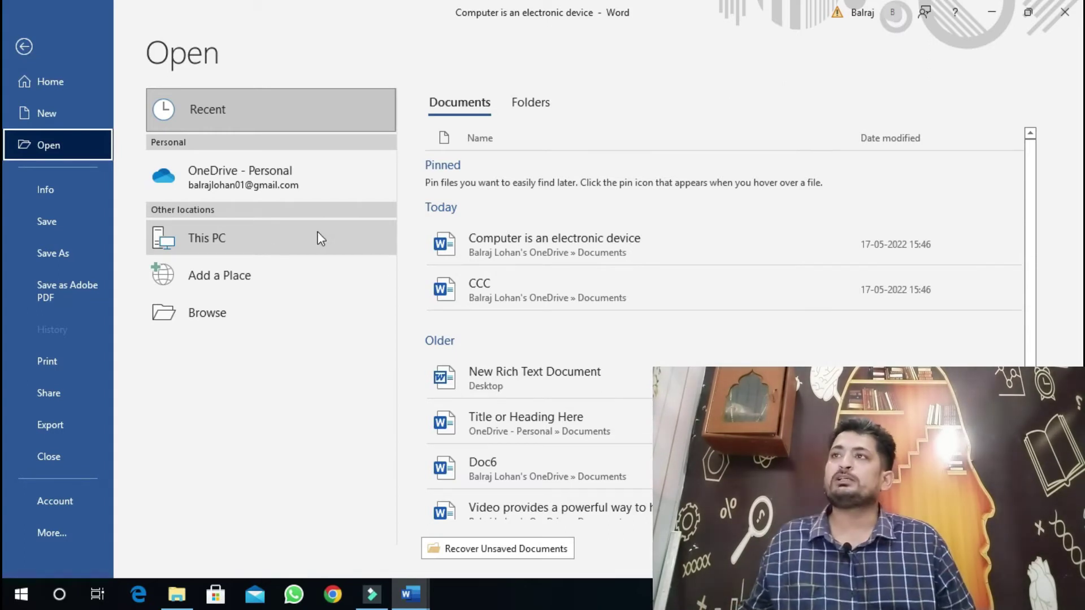
scroll(505, 421, down, 3)
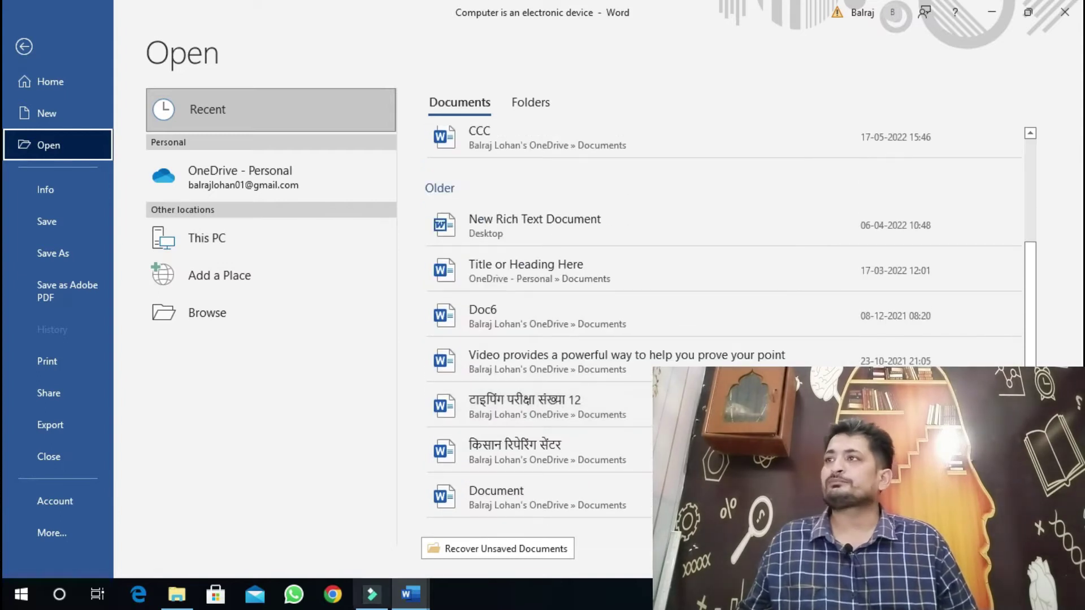
scroll(516, 327, up, 3)
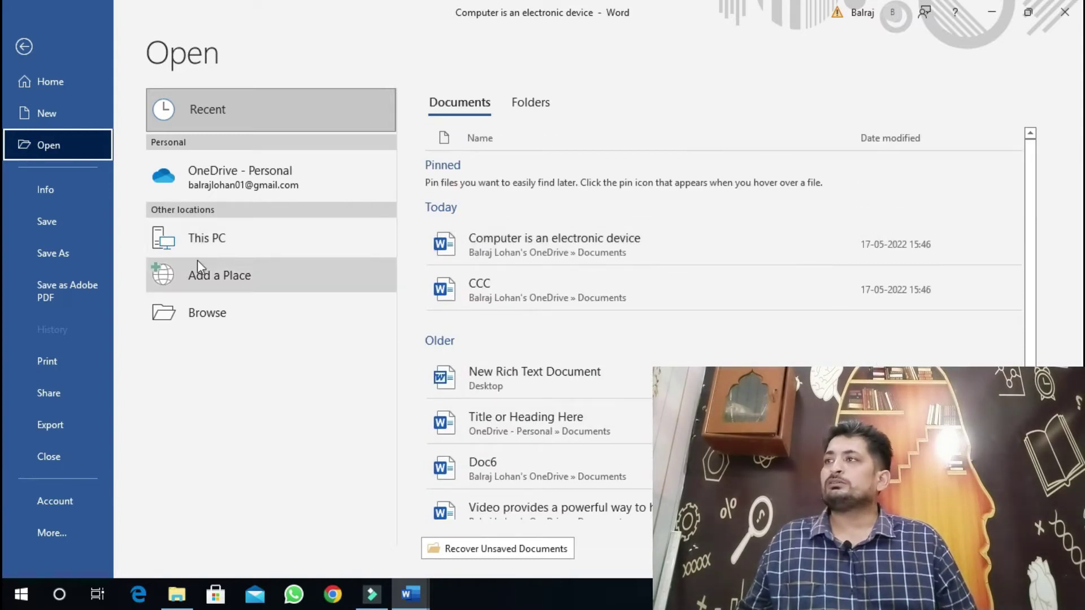
click(62, 195)
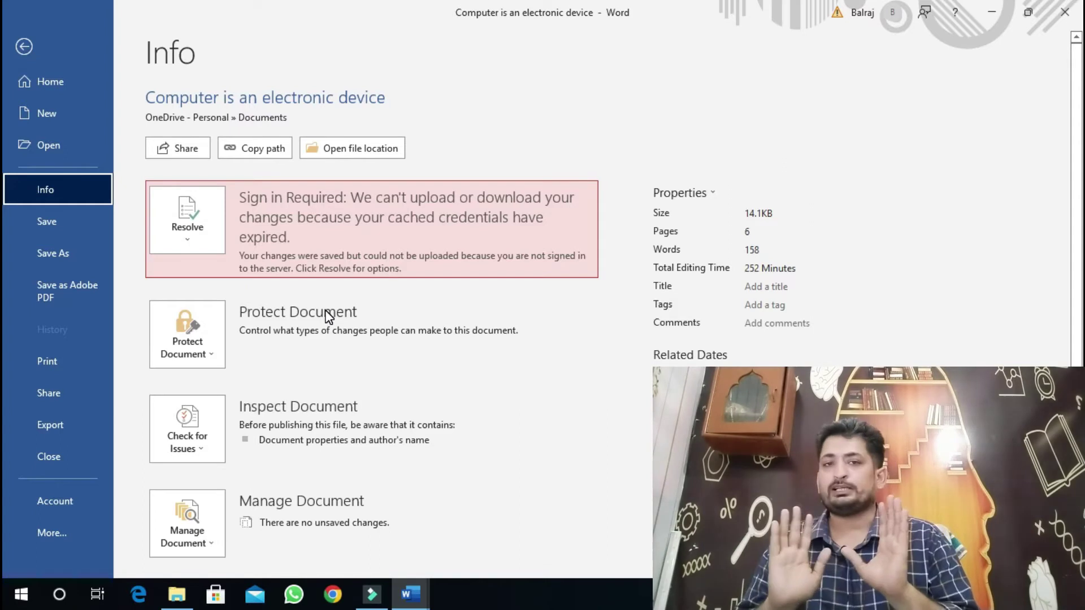
- Scroll down to Related Dates on the Info page, then save and return to the document text
scroll(334, 299, down, 2)
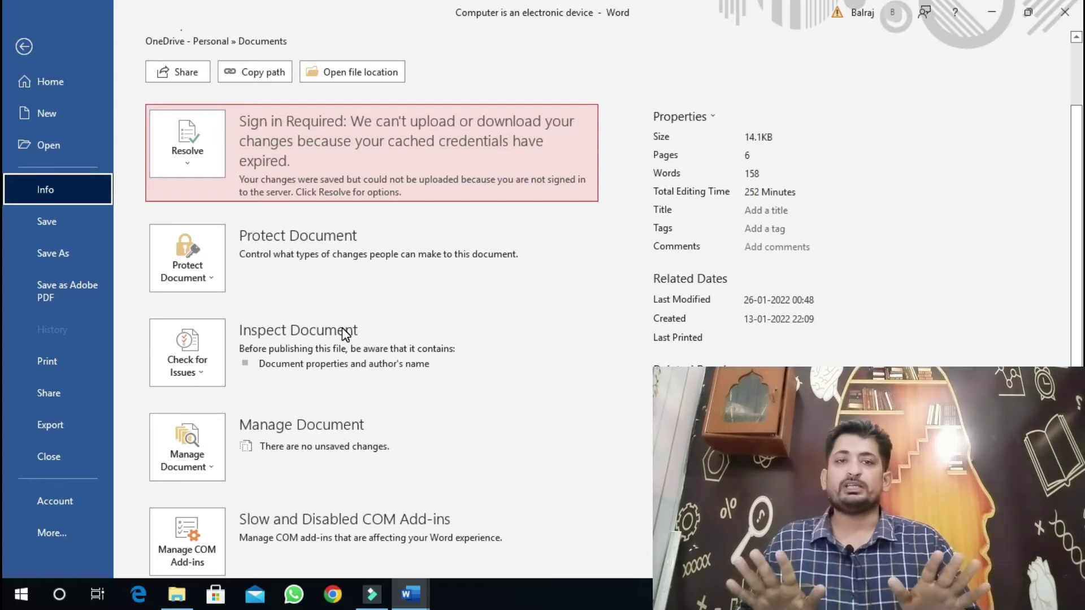
scroll(361, 332, down, 1)
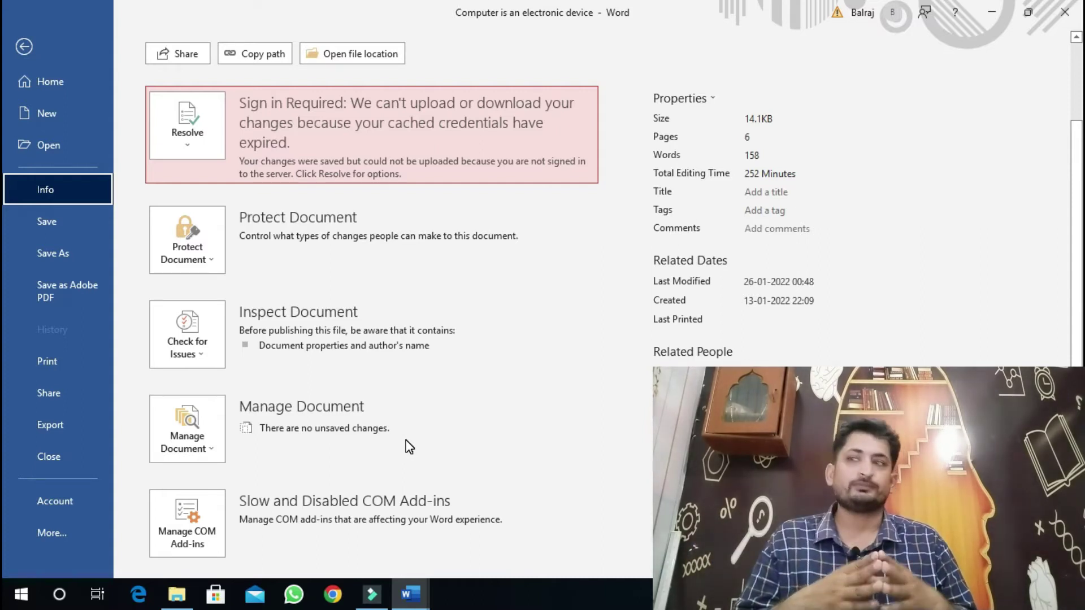
click(57, 224)
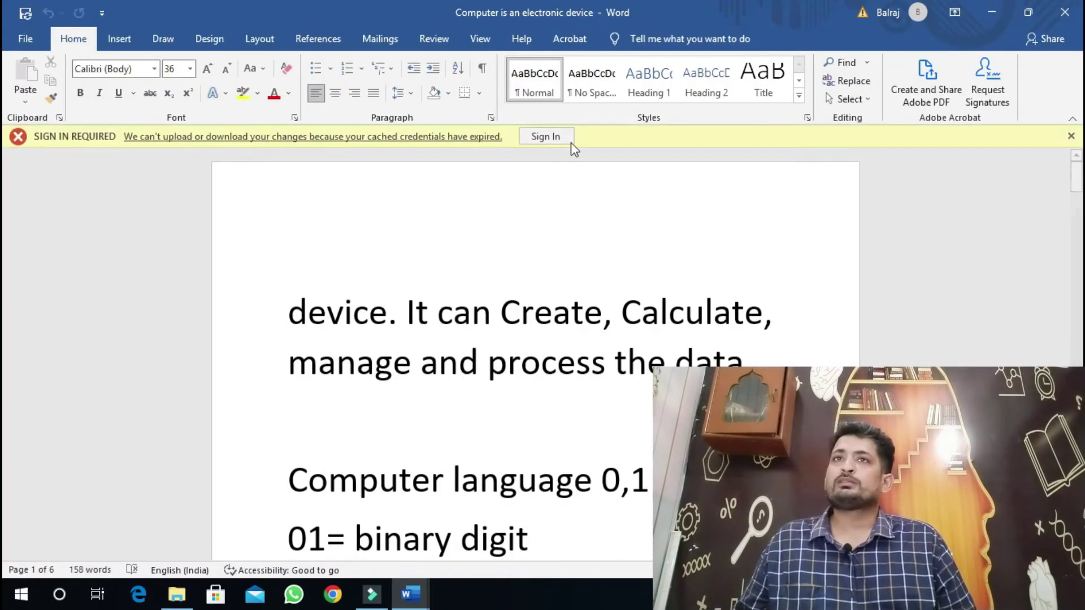
- Dismiss the SIGN IN REQUIRED bar and return to the File Home page with templates and recent files
click(1070, 136)
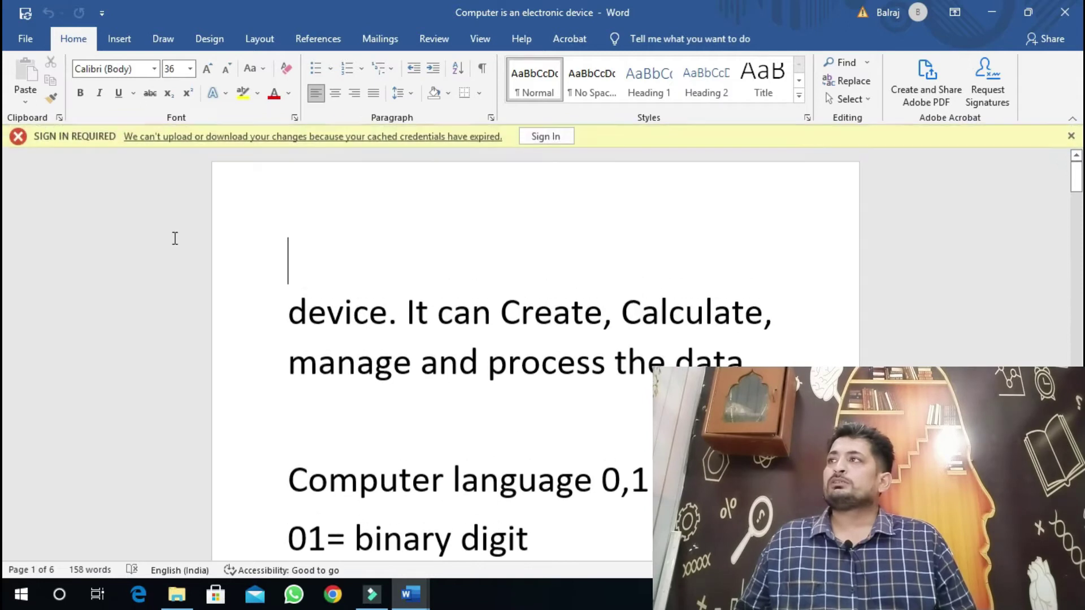
click(26, 38)
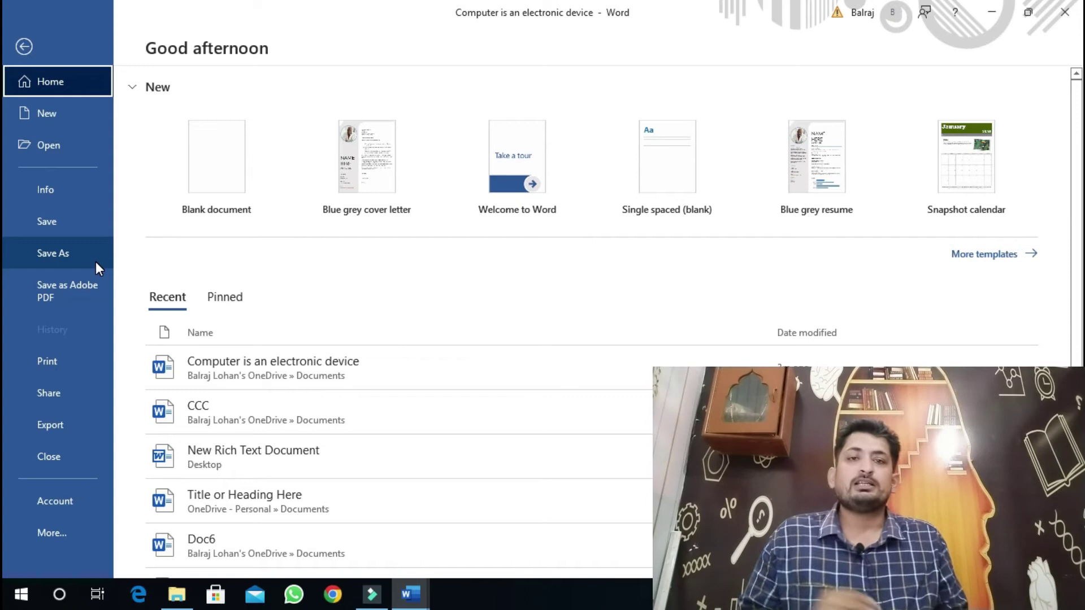
- Open the Save As dialog on This PC's Desktop folder, saving as a Word Document
click(59, 254)
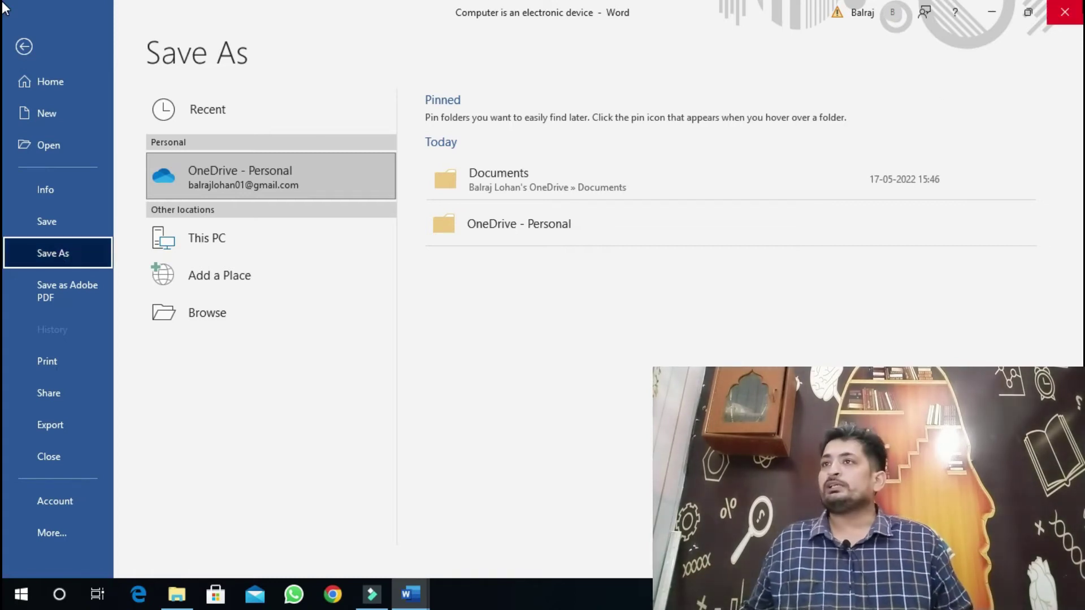
click(215, 244)
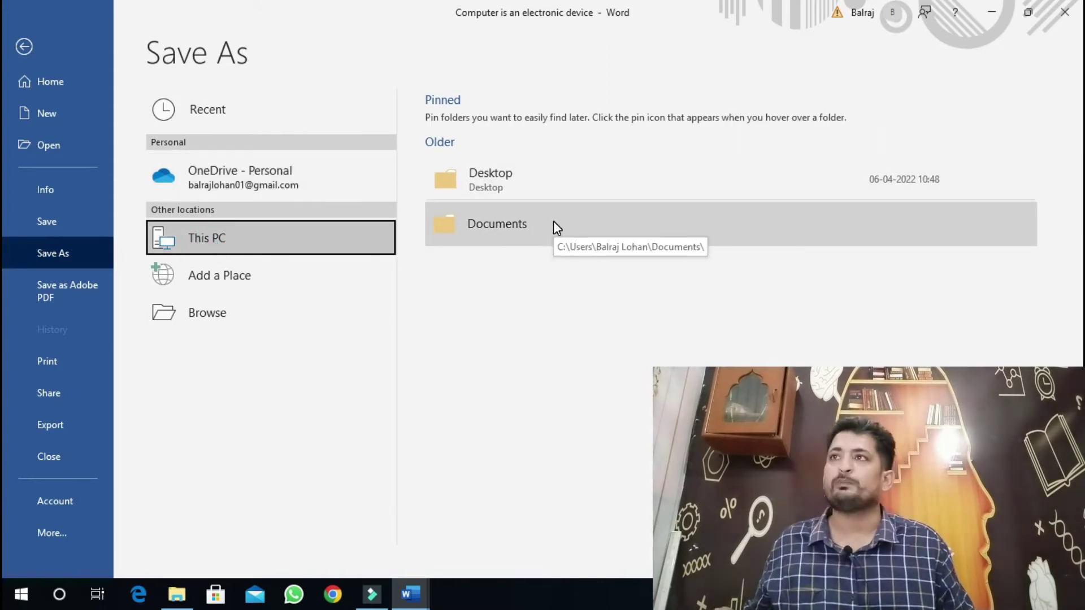
click(543, 182)
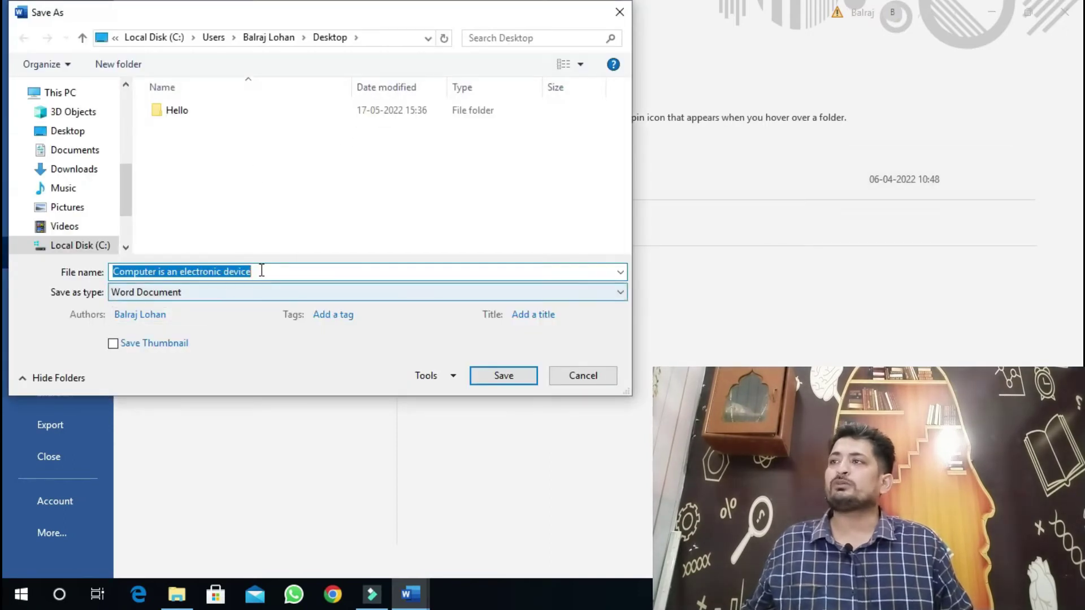
- Replace the file name with 'hello how are you' and save it to the Desktop
key(BackSpace)
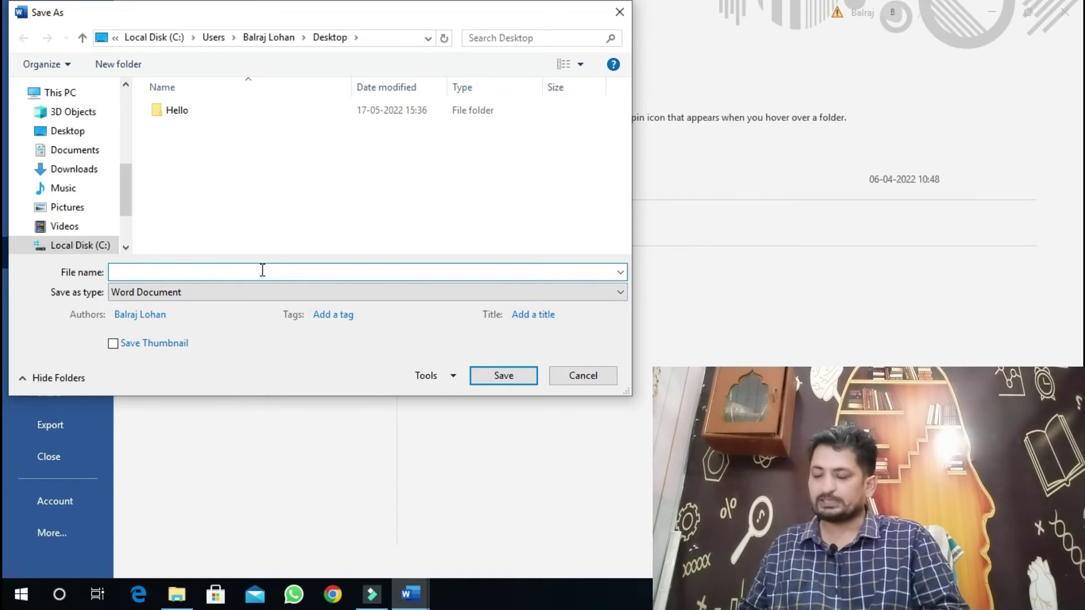
text(hello how are you)
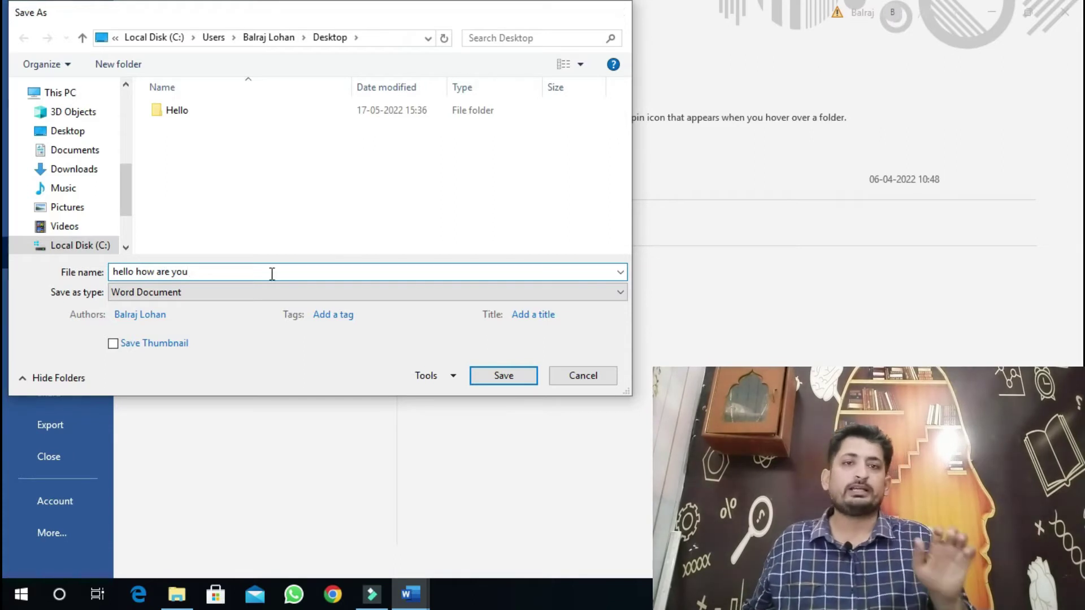
key(Return)
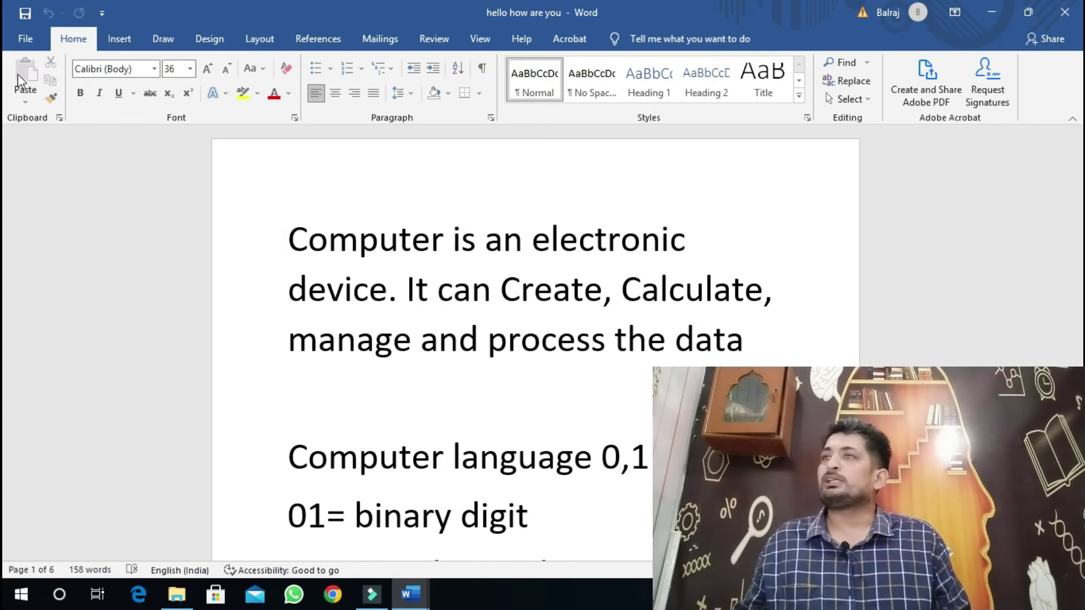
- Return to the File Home page, now listing 'hello how are you' first among recent documents
click(26, 37)
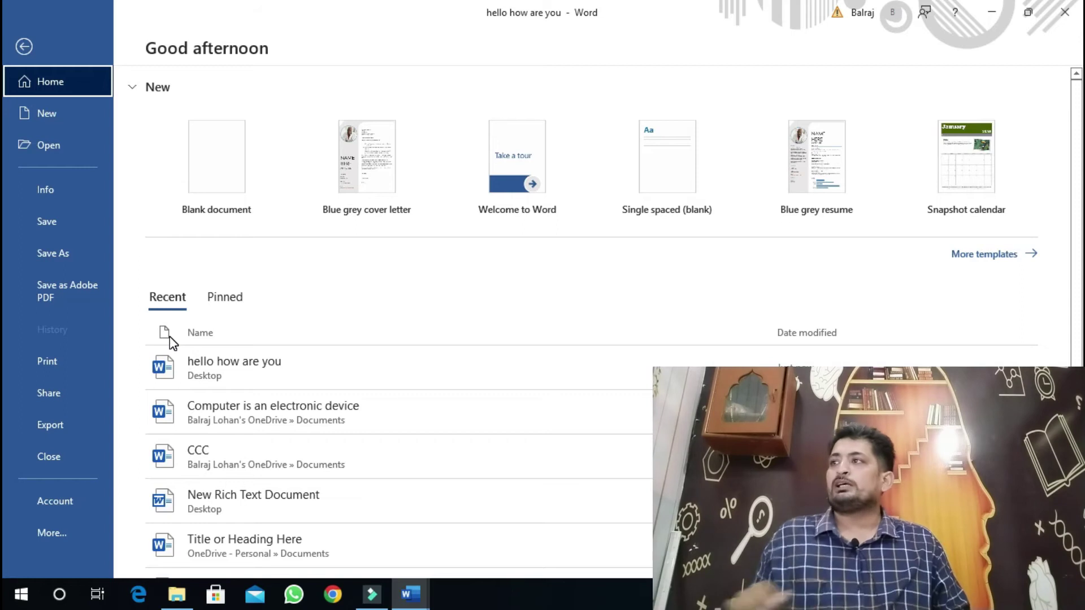
- Save 'hello how are you' as an Adobe PDF on the Desktop, which ends in Acrobat's Activation Failed message
click(81, 289)
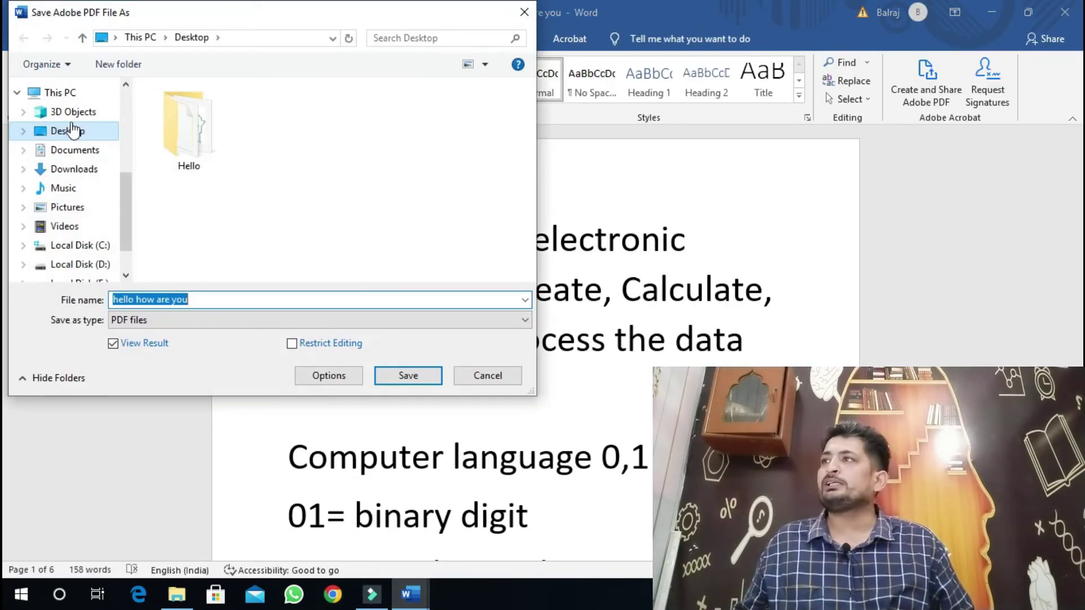
mouse_move(67, 130)
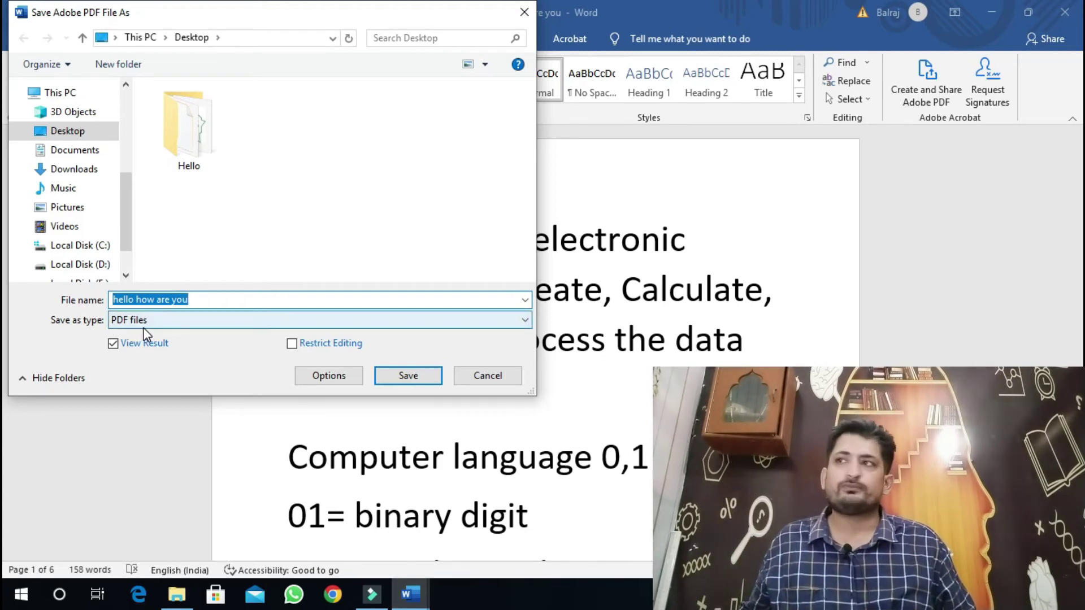
click(427, 375)
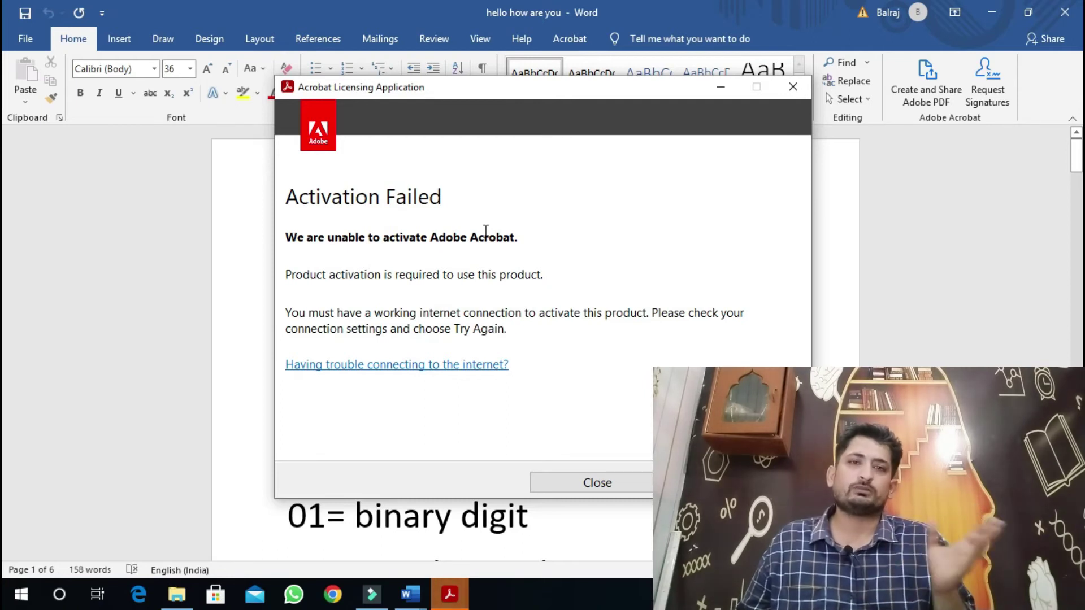
- Close the Acrobat Activation Failed messages and minimize both Word windows to reveal the desktop
click(592, 482)
click(451, 594)
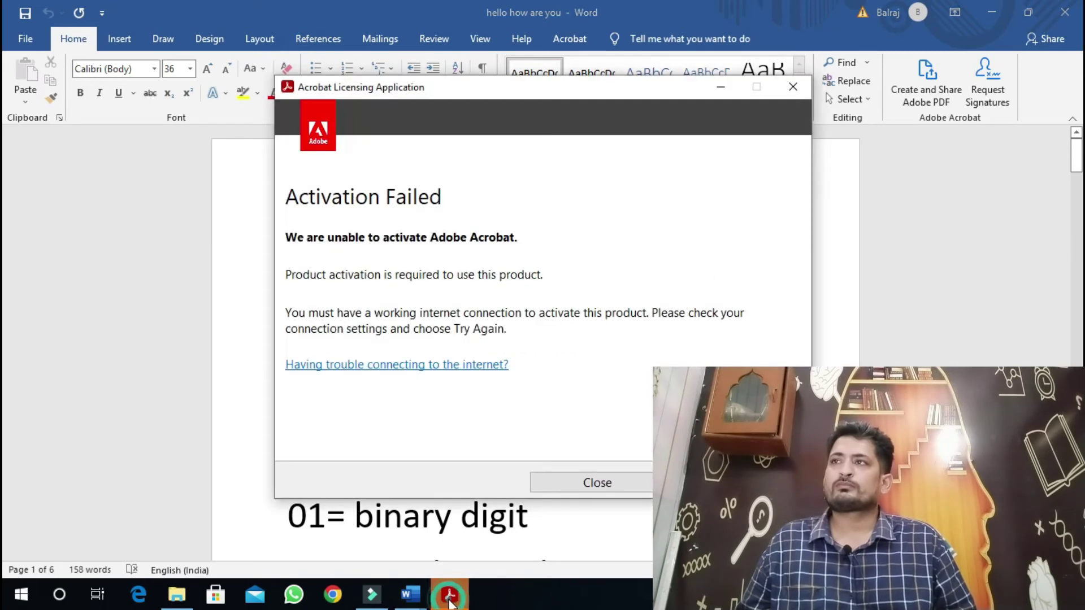
click(632, 487)
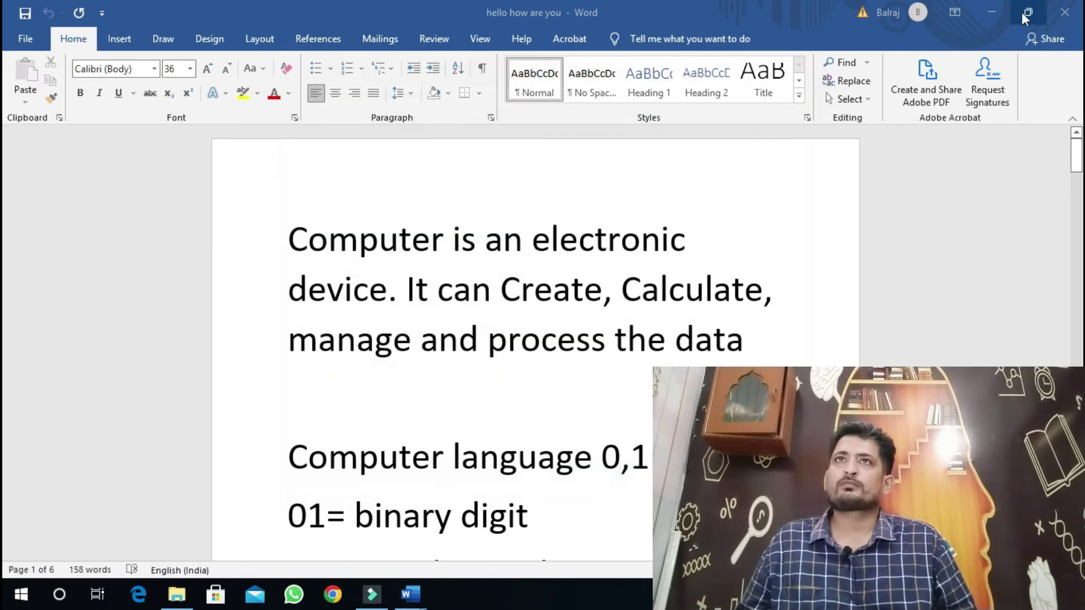
click(999, 11)
click(999, 10)
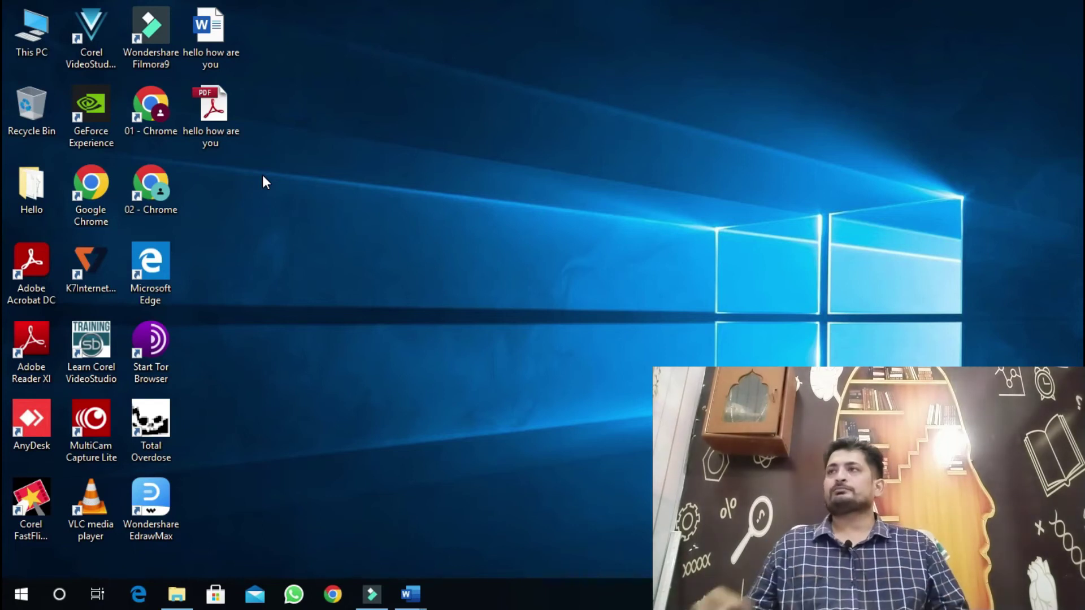
- Open 'hello how are you.pdf' maximized in Adobe Reader, scroll its pages and select 'Computer can do work fast'
double_click(221, 96)
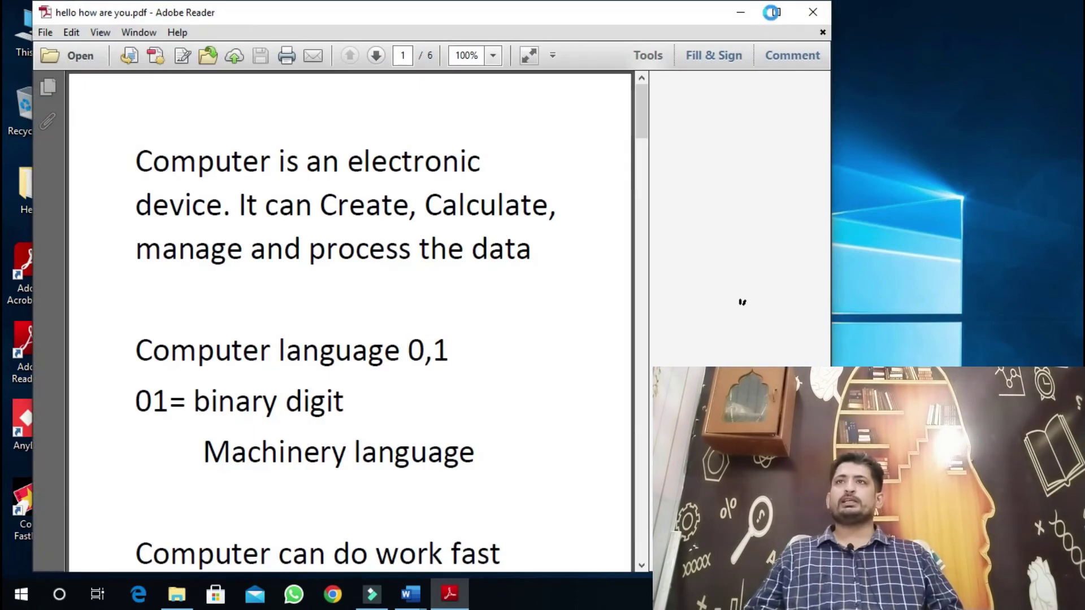
click(776, 12)
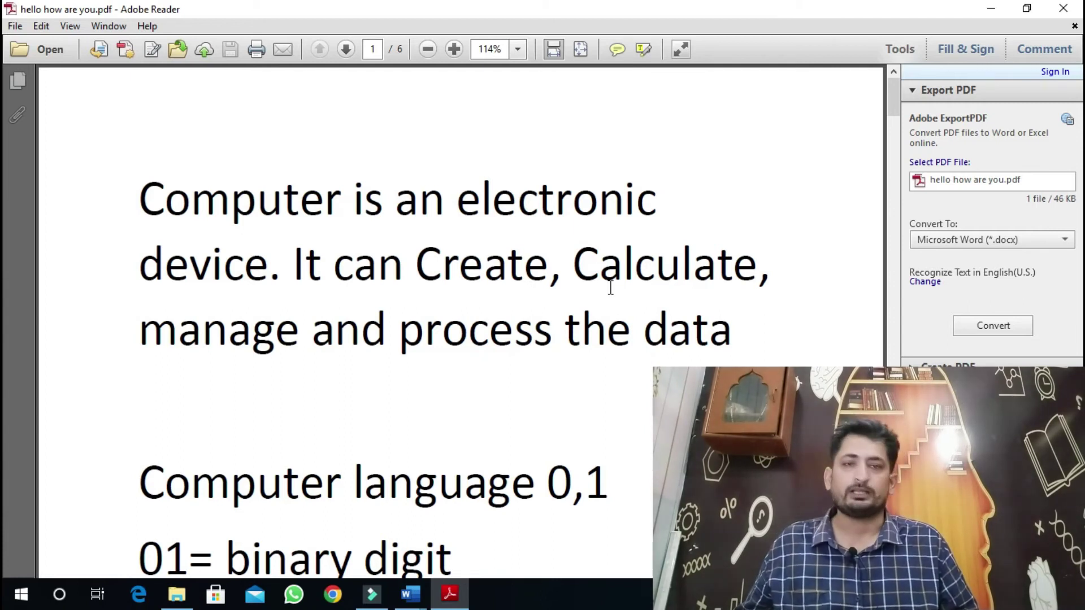
scroll(614, 303, down, 5)
scroll(618, 315, down, 3)
scroll(617, 317, down, 3)
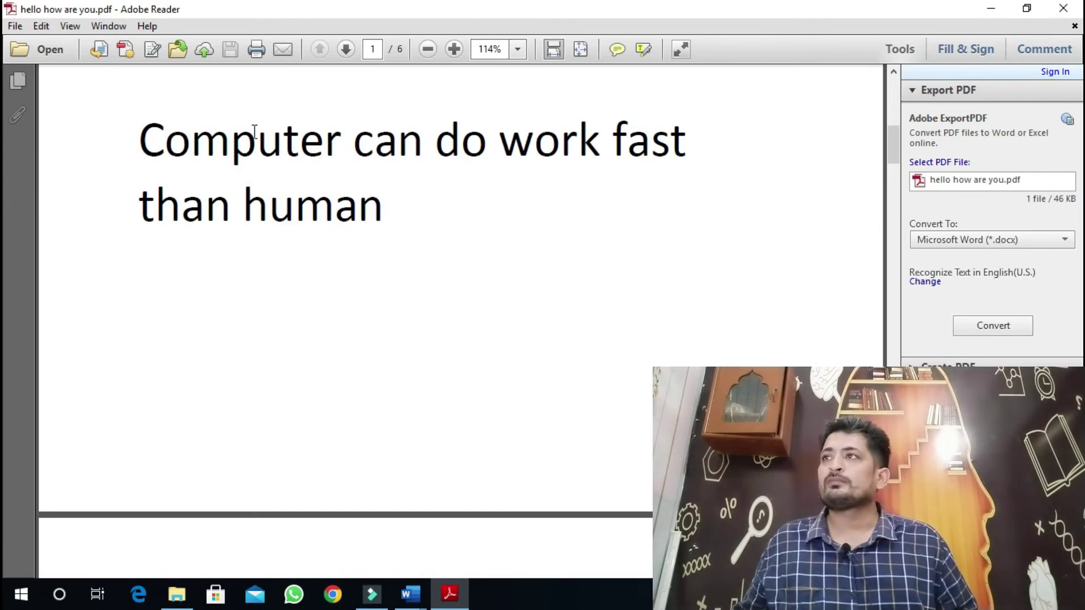
drag(140, 139, 700, 146)
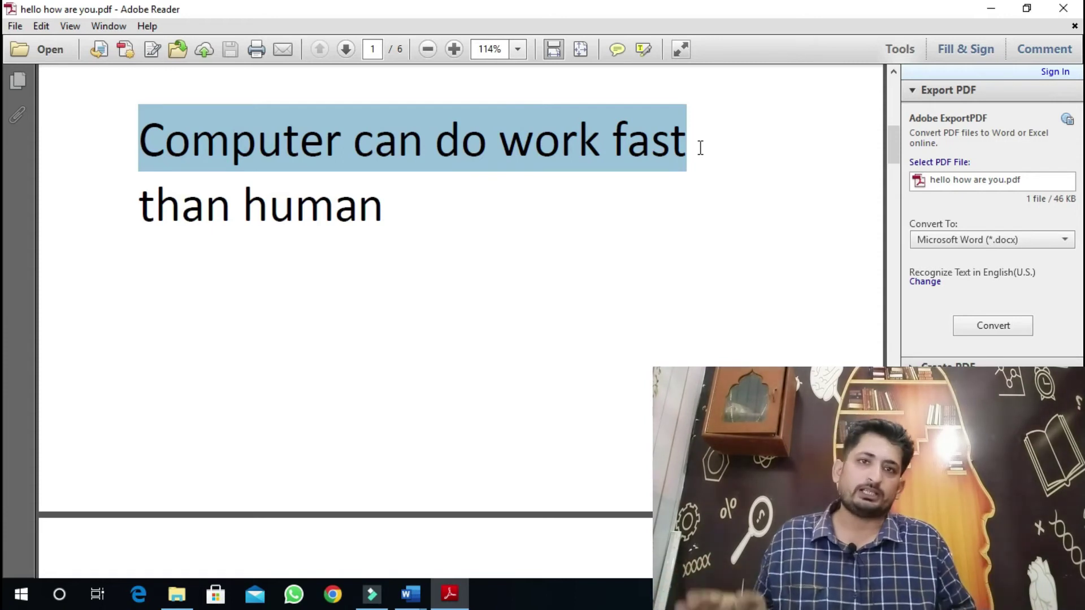
scroll(701, 169, down, 7)
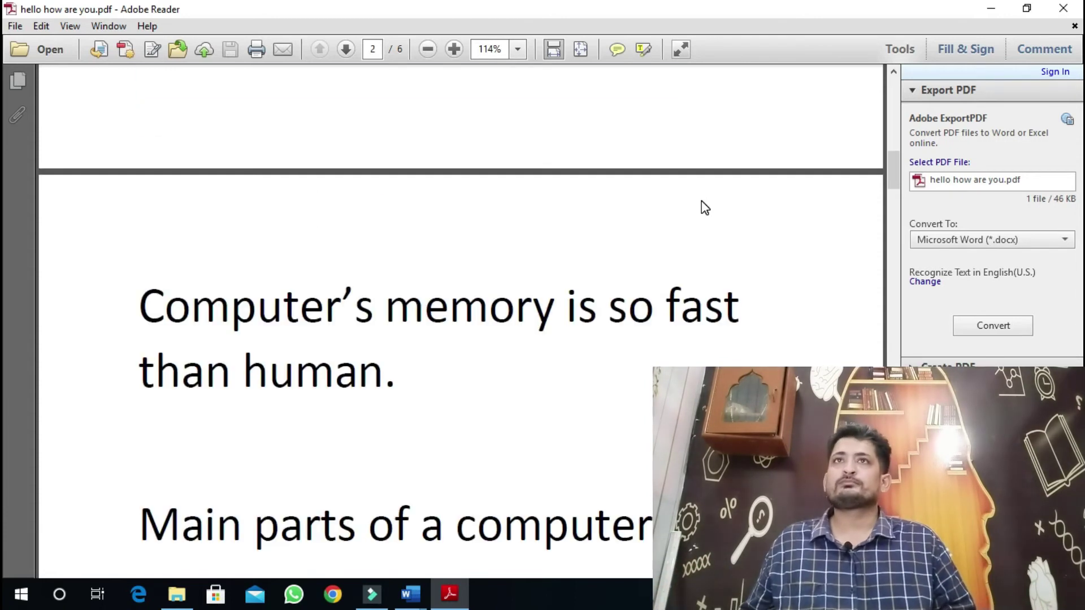
- Close Adobe Reader and return to Word's File backstage Home page for 'hello how are you'
click(1070, 11)
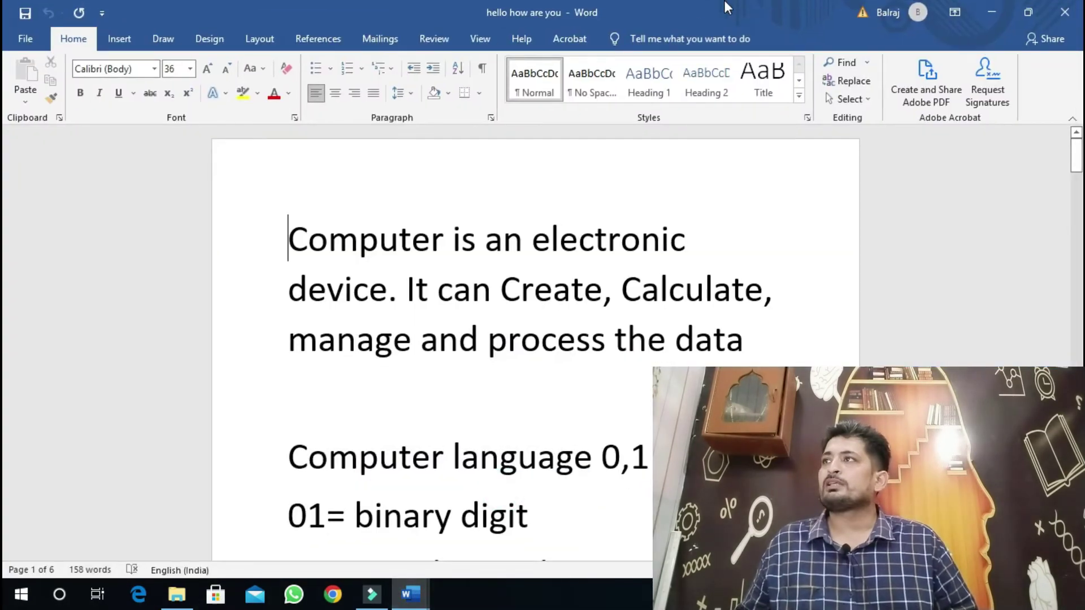
click(18, 44)
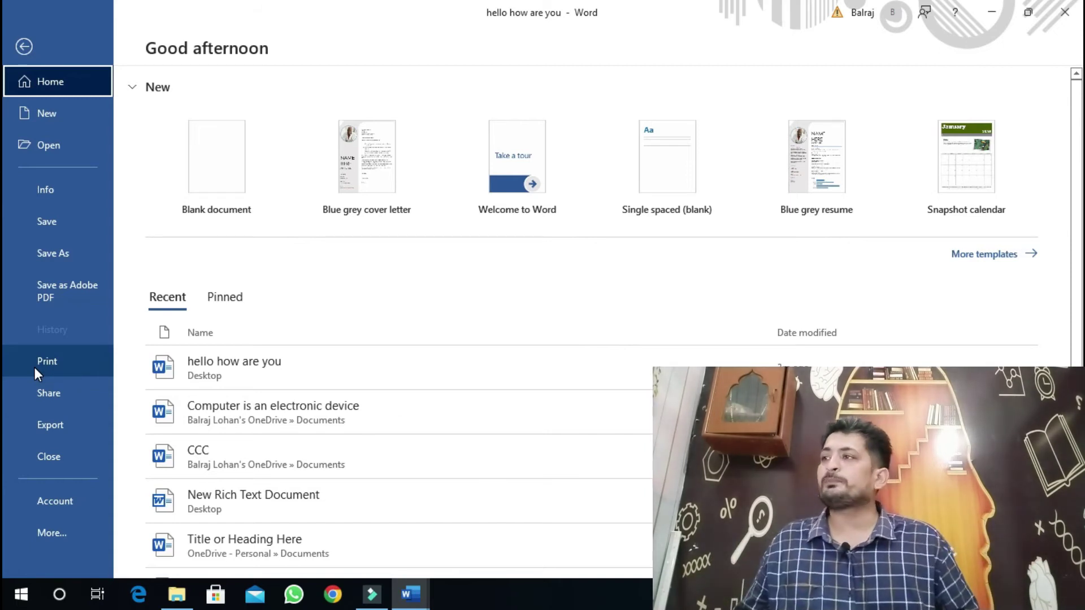
- Show the Print page, previewing page 1 of 6 with Adobe PDF as the printer
click(57, 368)
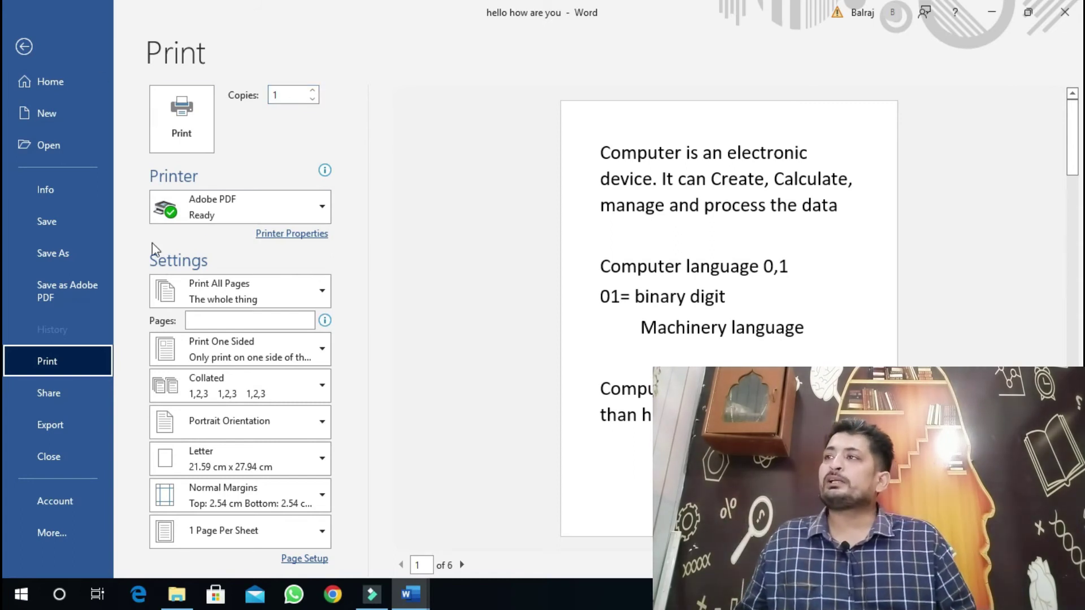
mouse_move(239, 206)
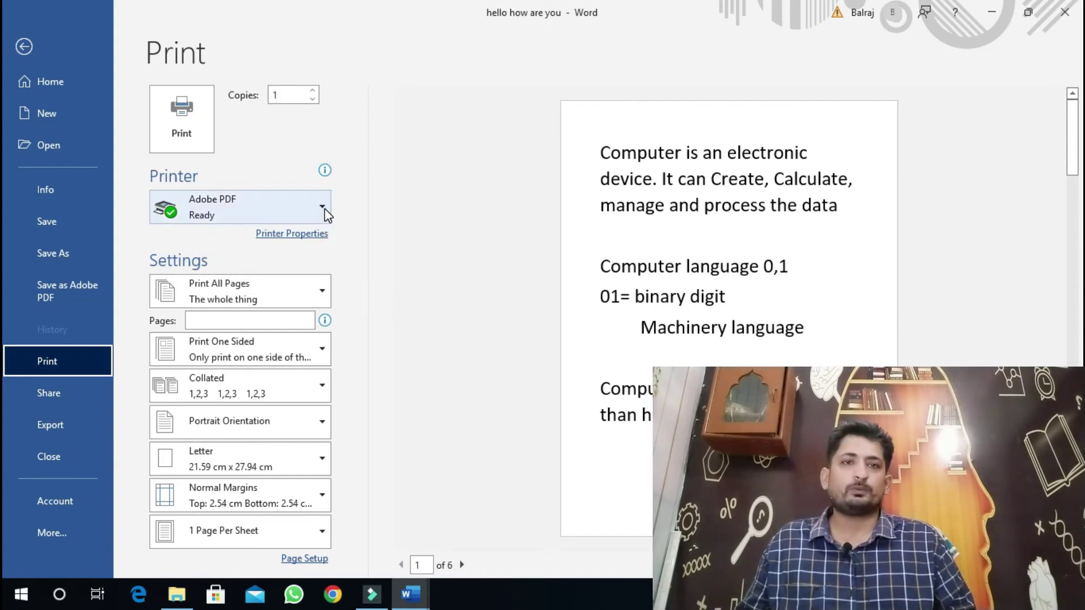
click(323, 210)
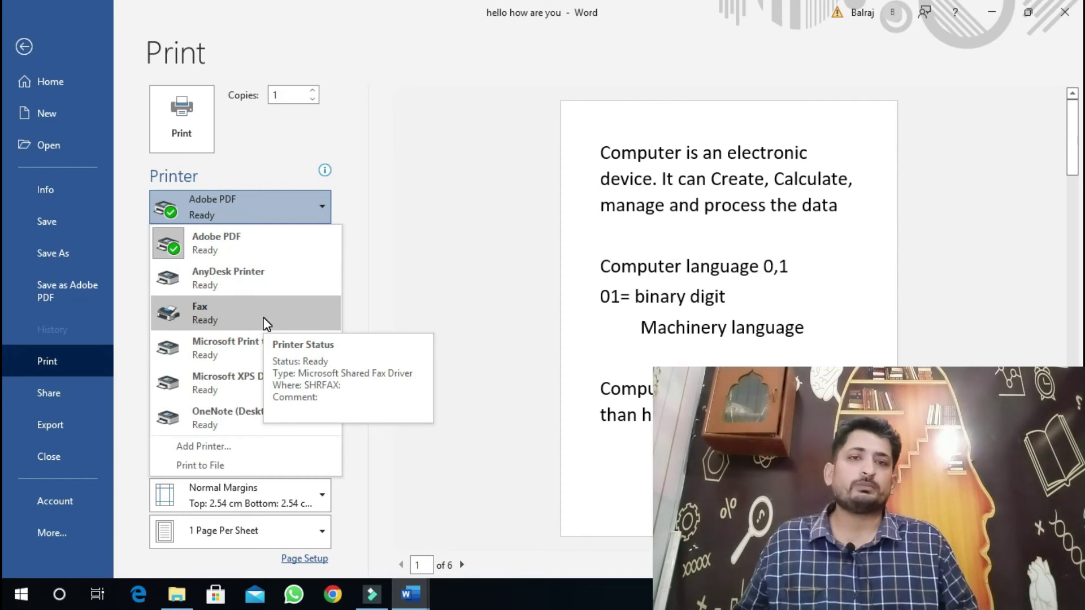
click(461, 269)
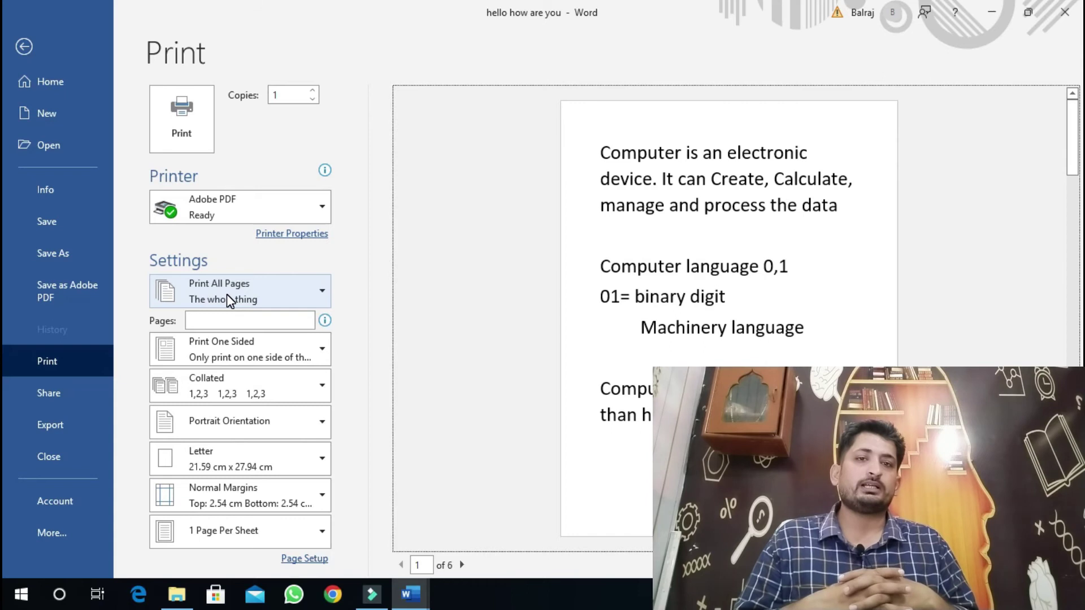
- Change the print range from Print All Pages to Custom Print
click(322, 292)
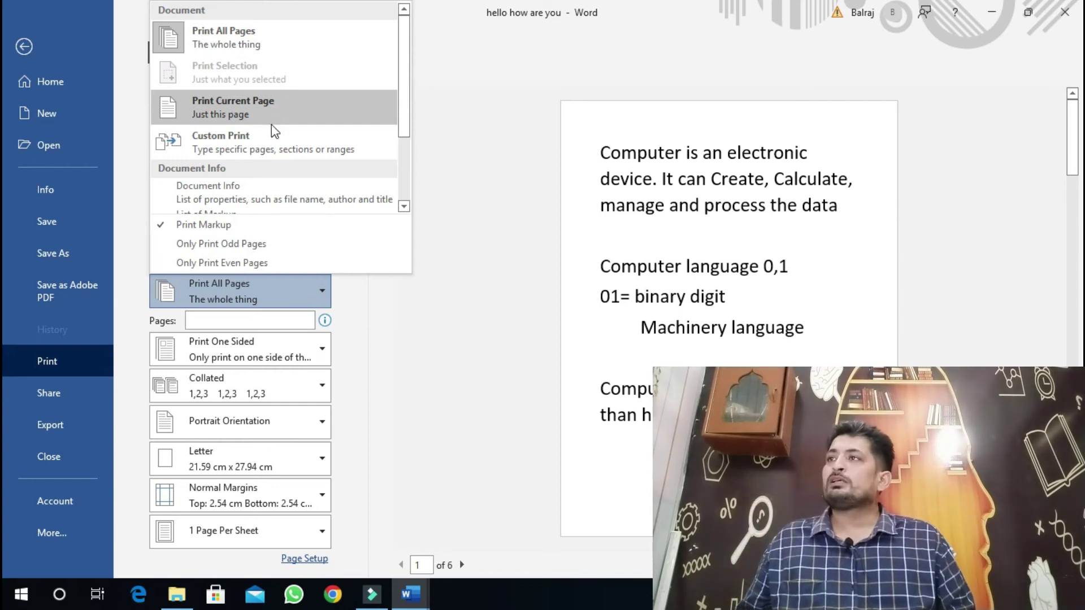
click(248, 143)
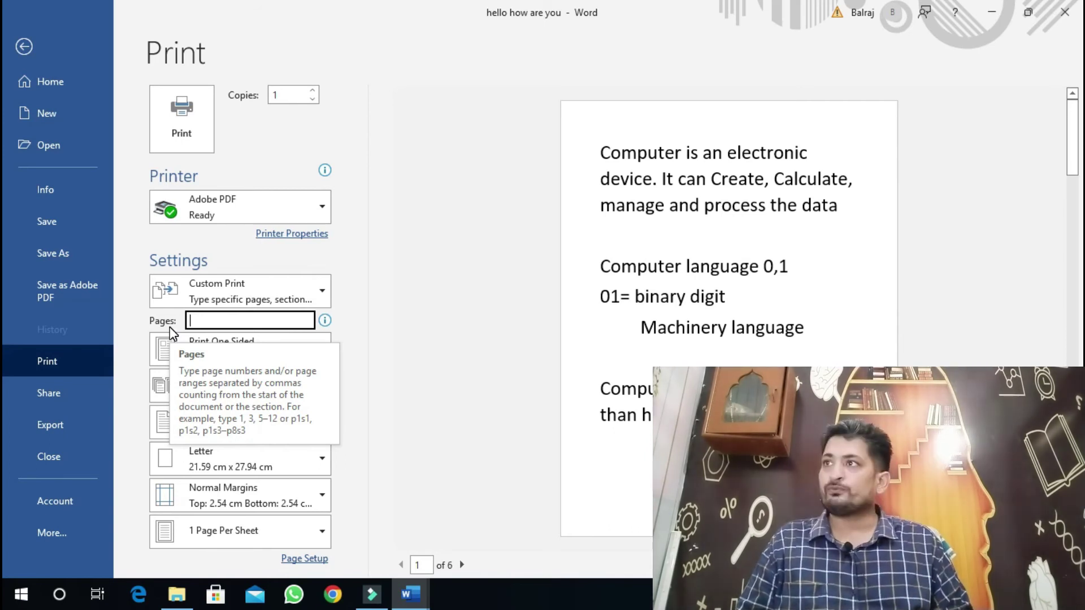
- Enter 4-8 as the custom page range to print
text(4-8)
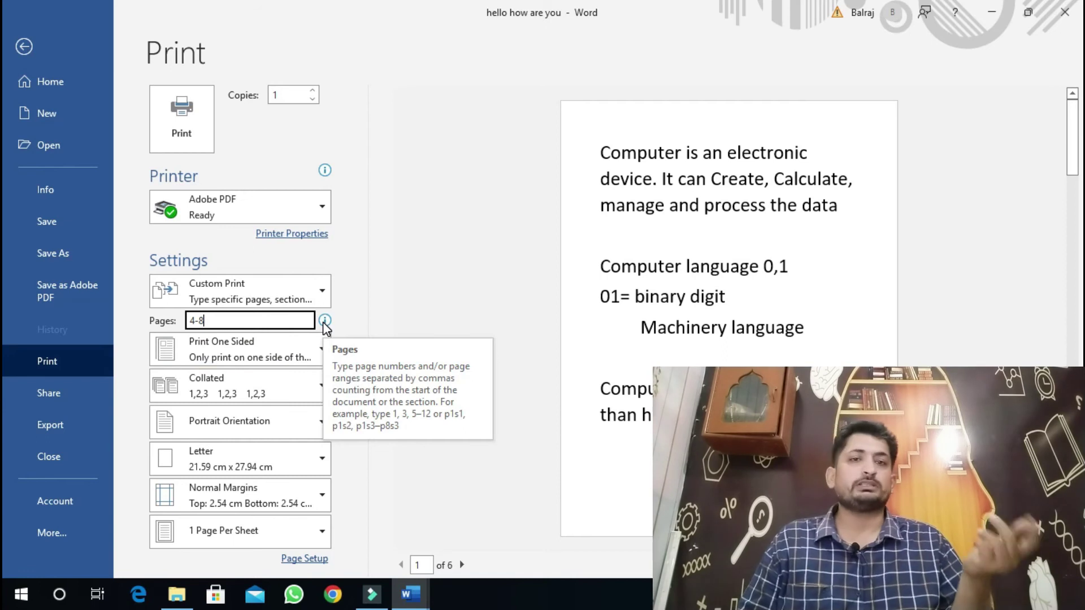
mouse_move(324, 320)
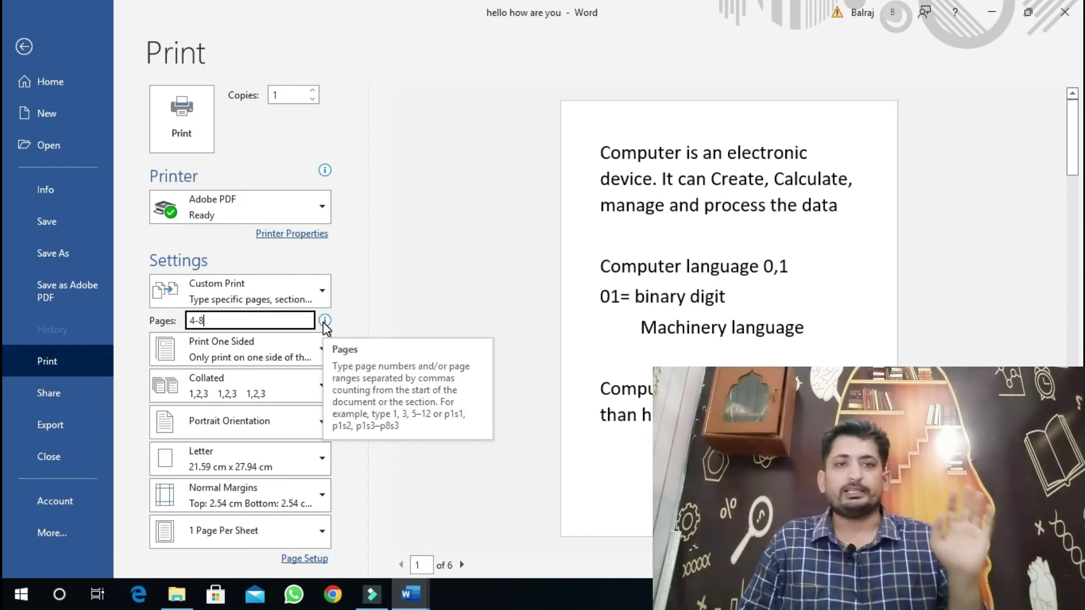
click(465, 293)
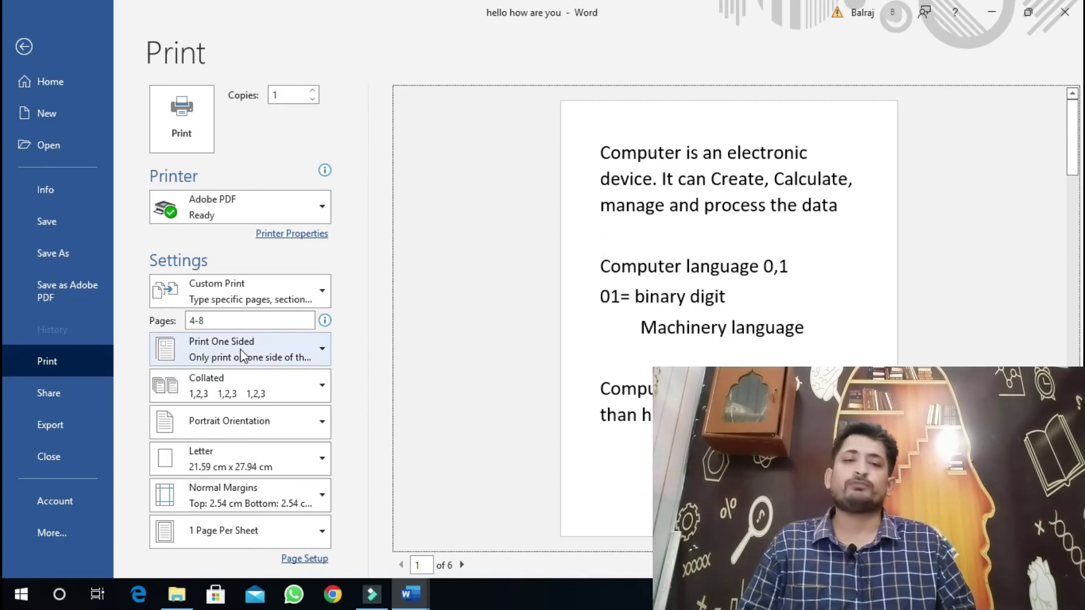
click(313, 344)
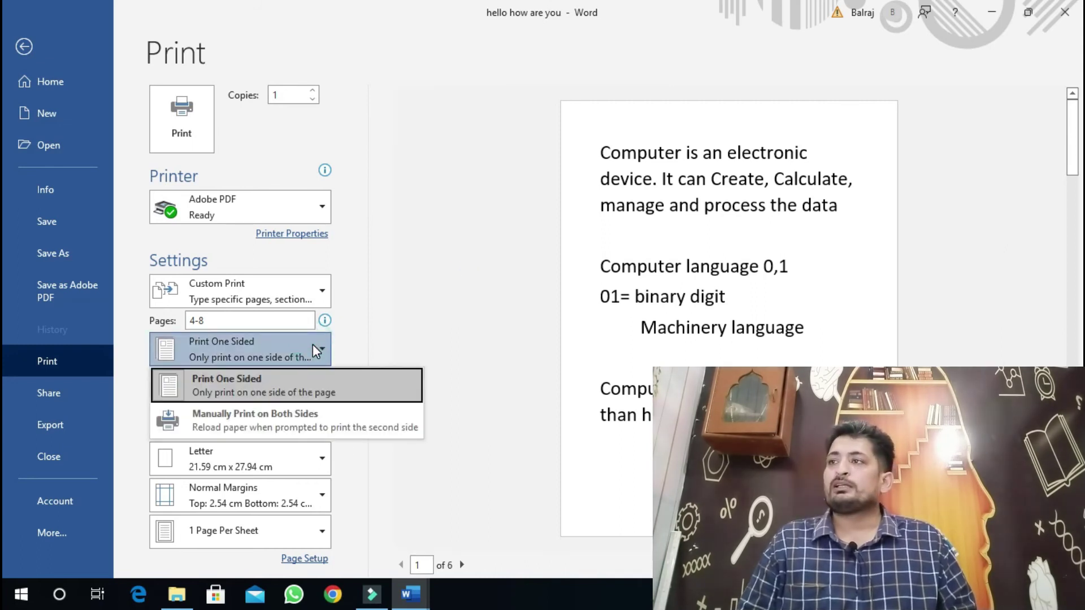
click(313, 344)
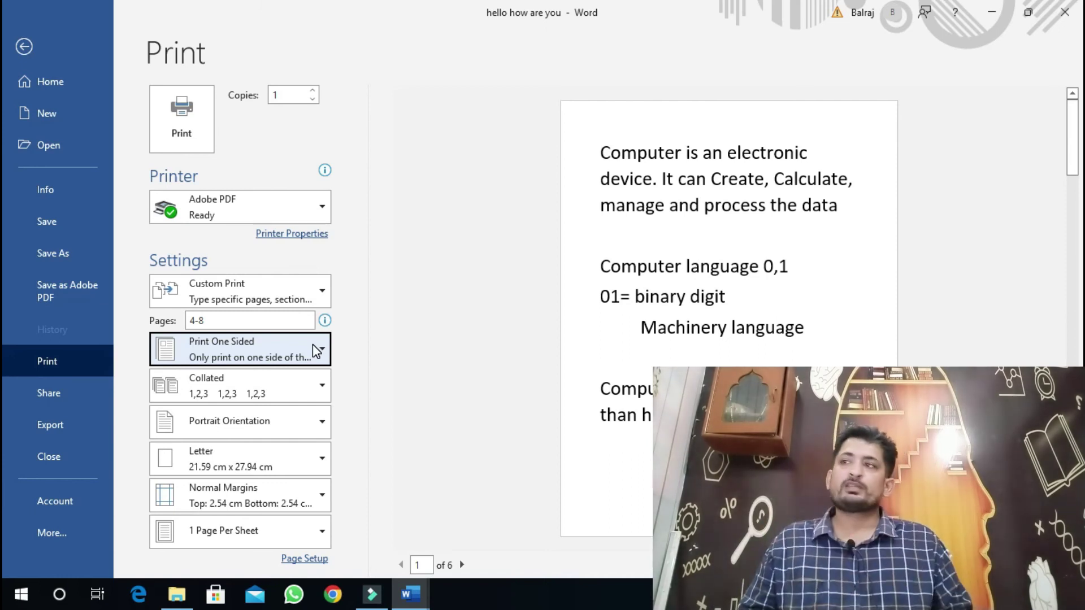
click(313, 344)
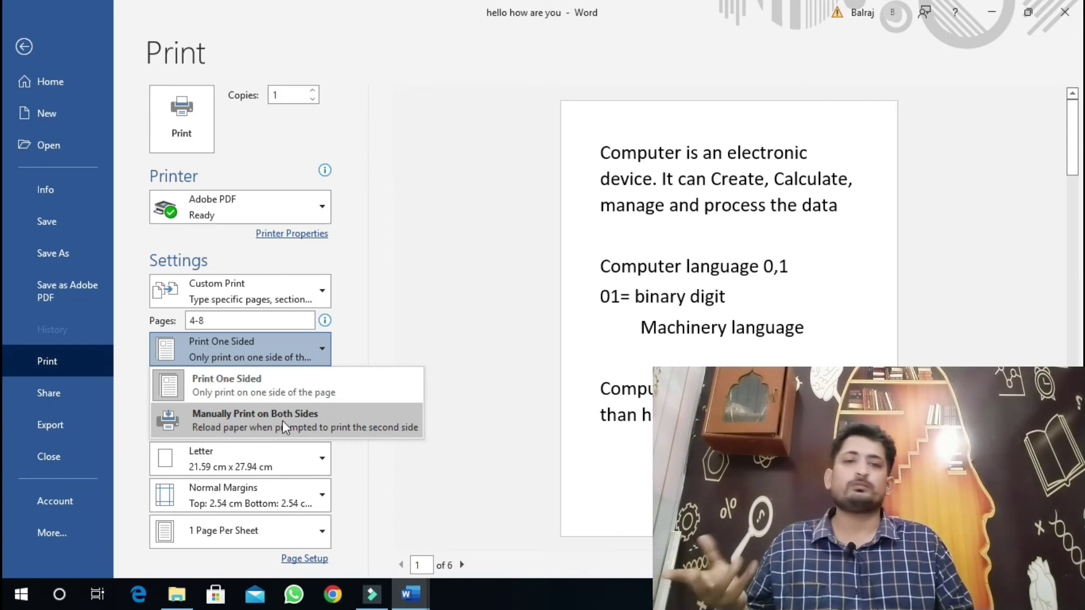
click(299, 422)
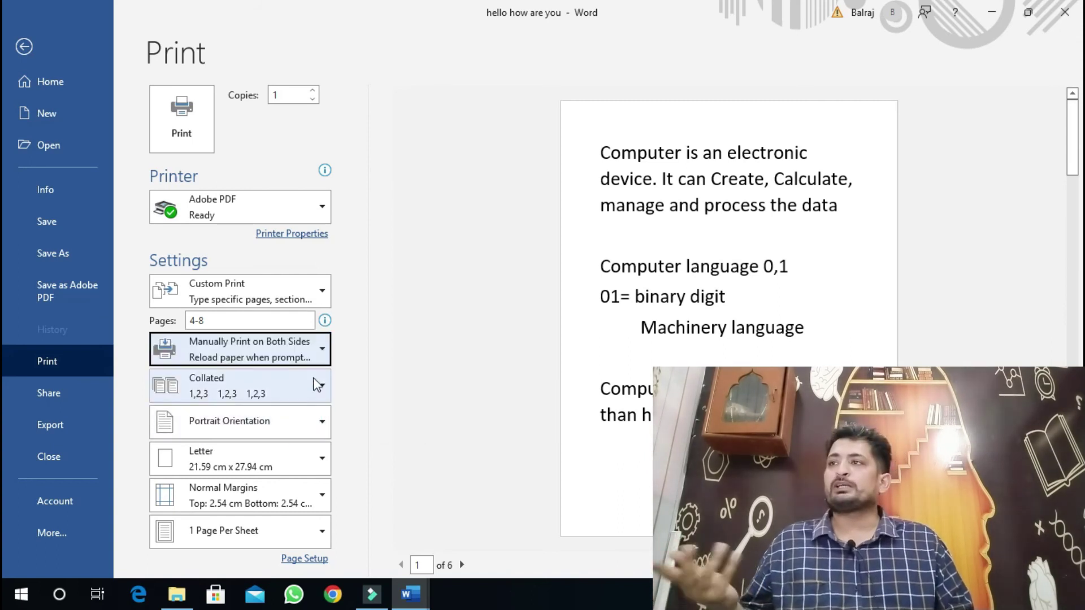
click(316, 349)
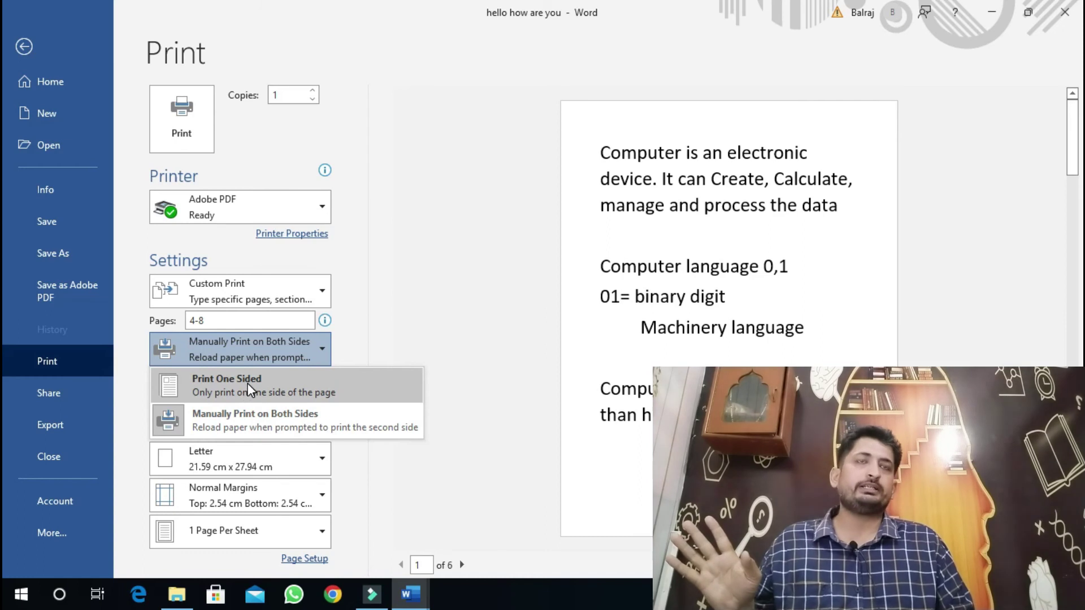
click(247, 383)
click(270, 382)
click(270, 382)
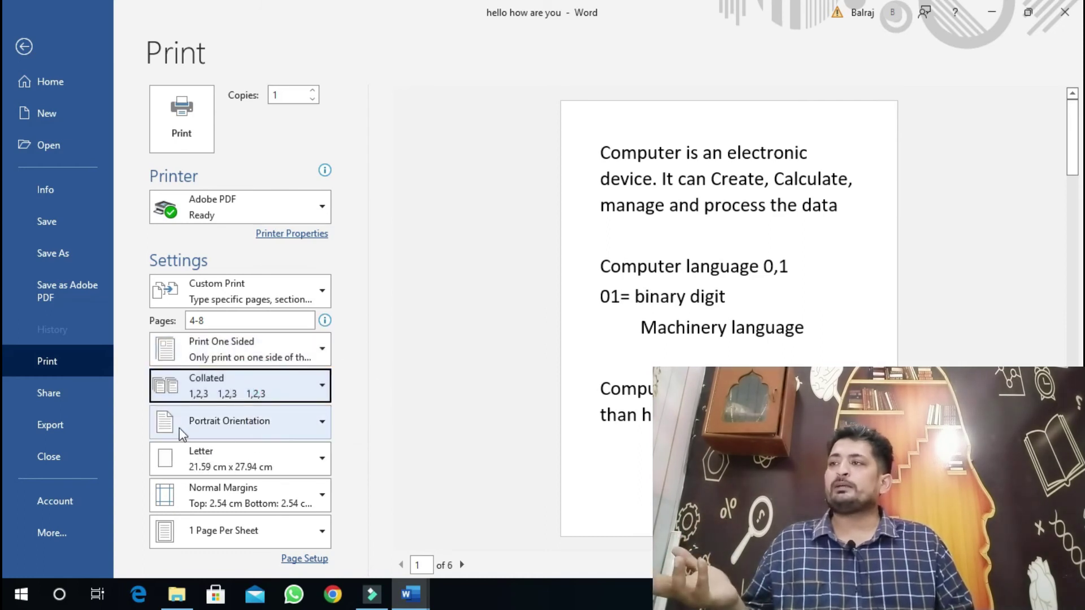
- Switch the print orientation from Portrait to Landscape
click(308, 420)
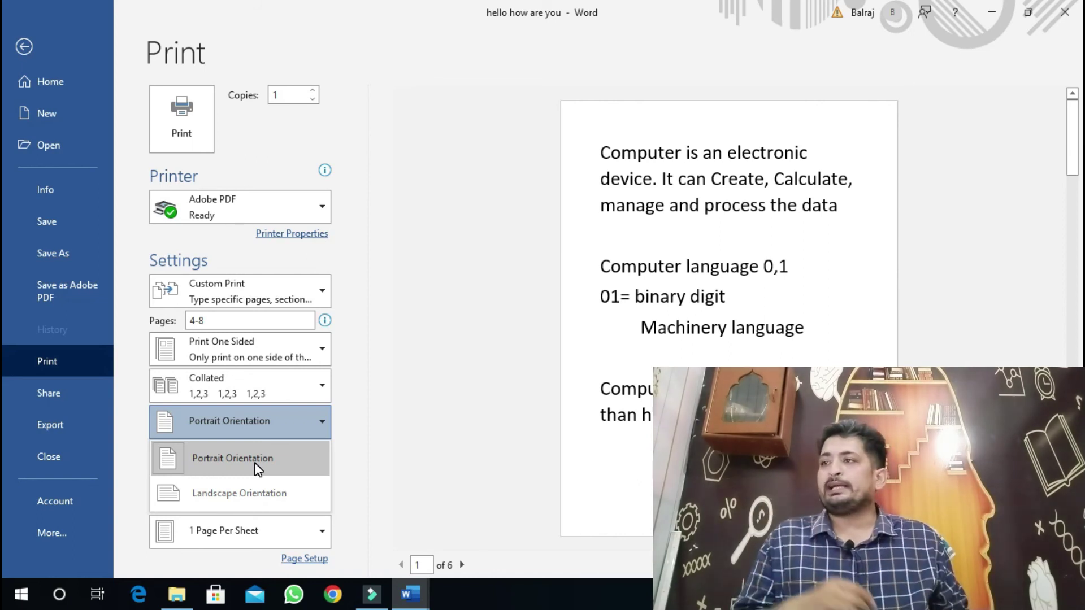
click(256, 491)
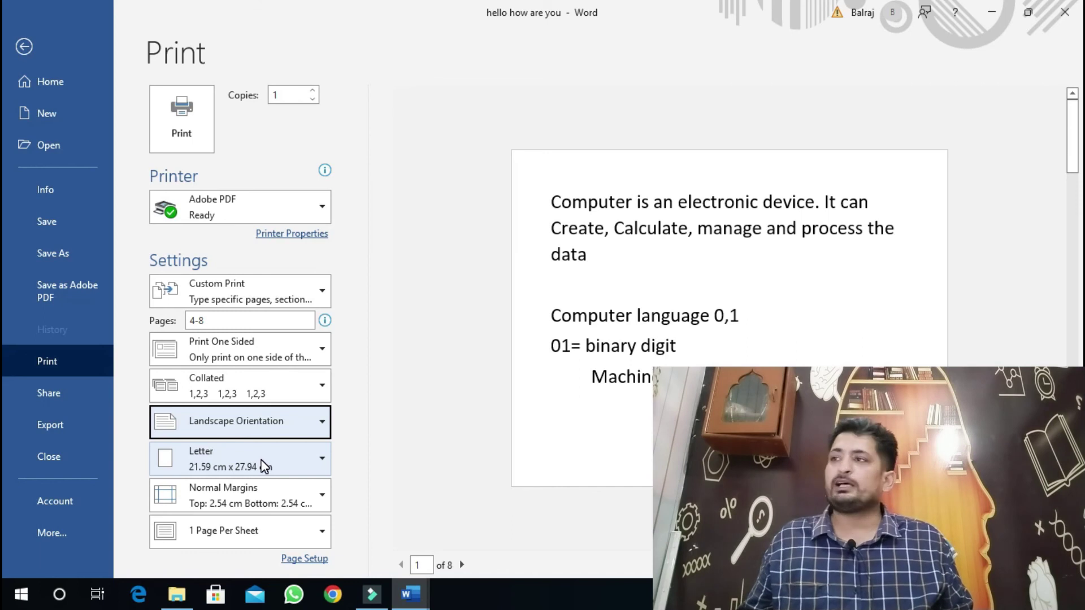
click(250, 455)
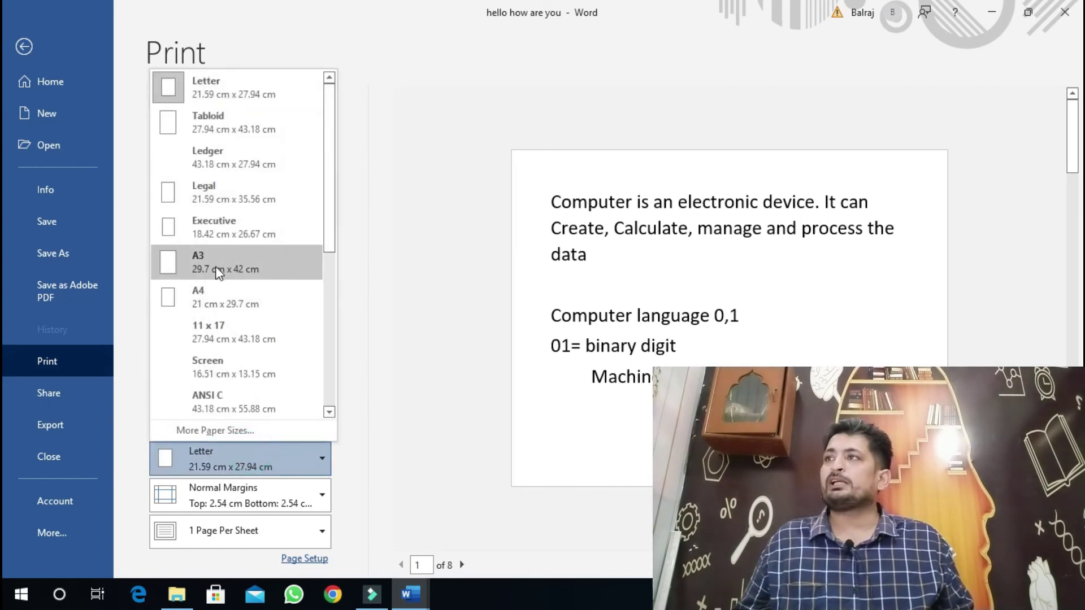
- Choose A4 (21 cm x 29.7 cm) as the paper size instead of Letter
click(224, 294)
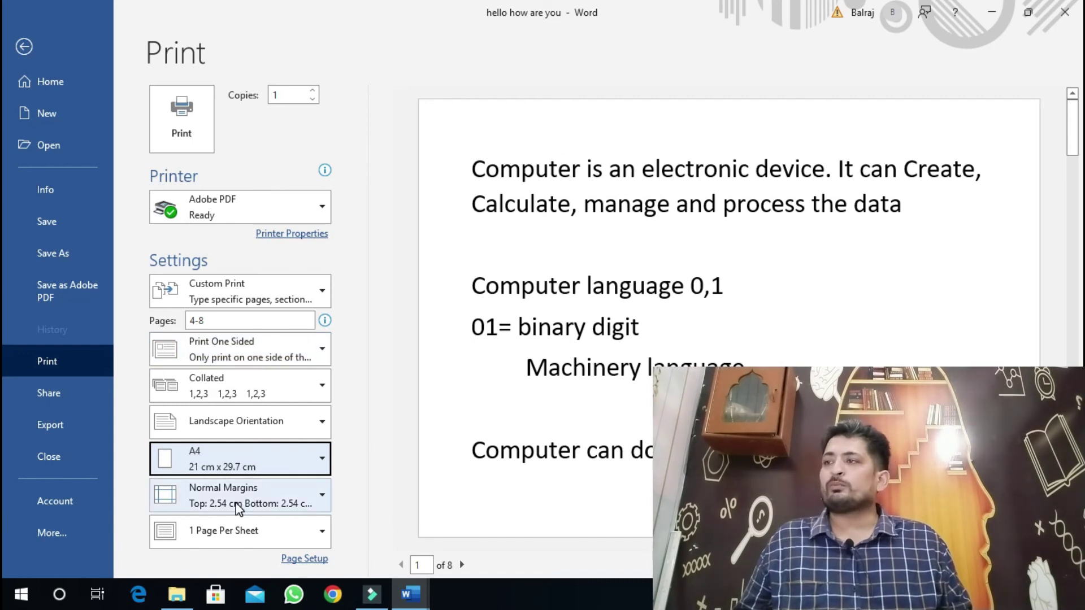
- Apply Narrow 1.27 cm margins, reducing the preview to 7 pages
click(327, 497)
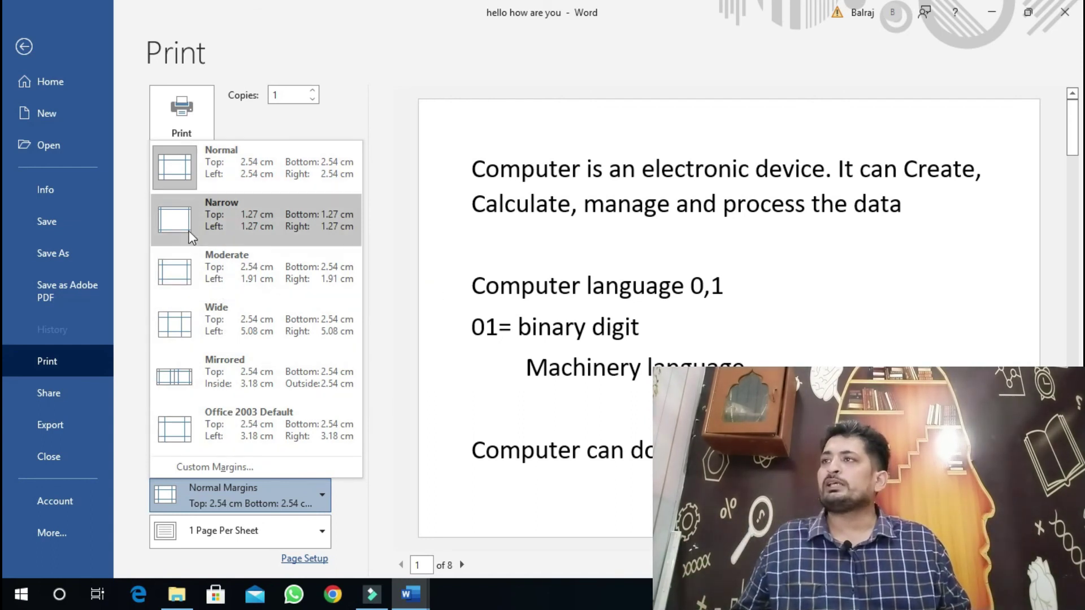
click(241, 215)
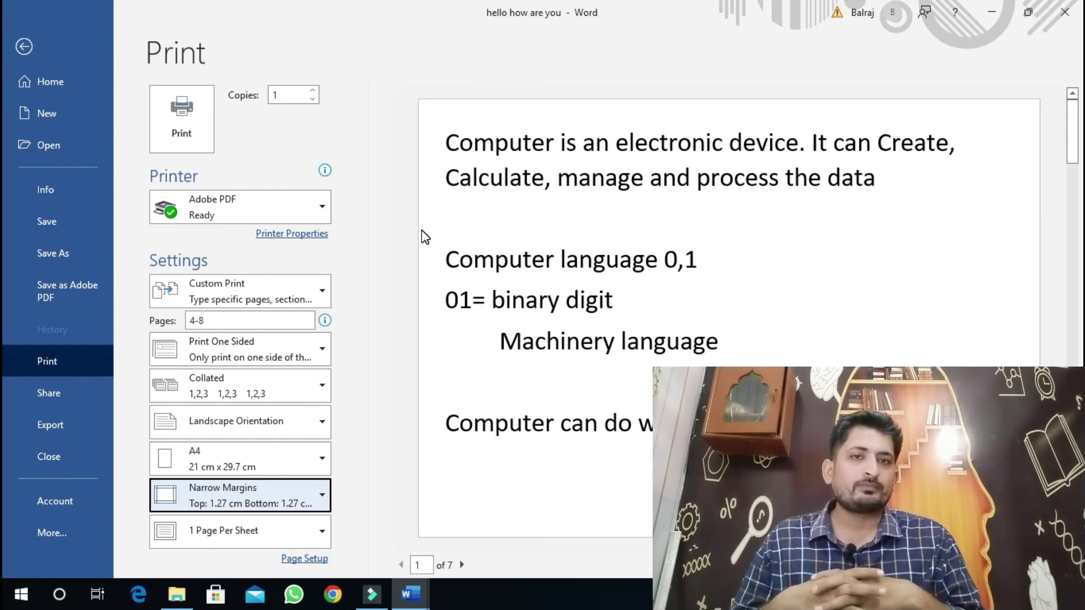
- Show the Pages Per Sheet options, ranging from 1 to 16 pages
scroll(406, 329, down, 1)
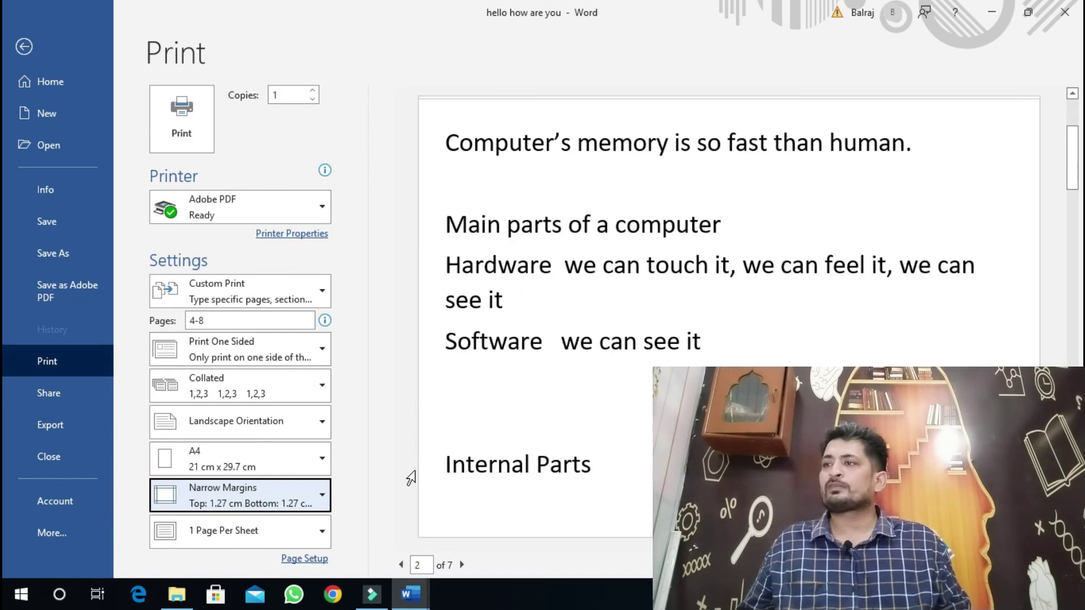
scroll(409, 481, down, 1)
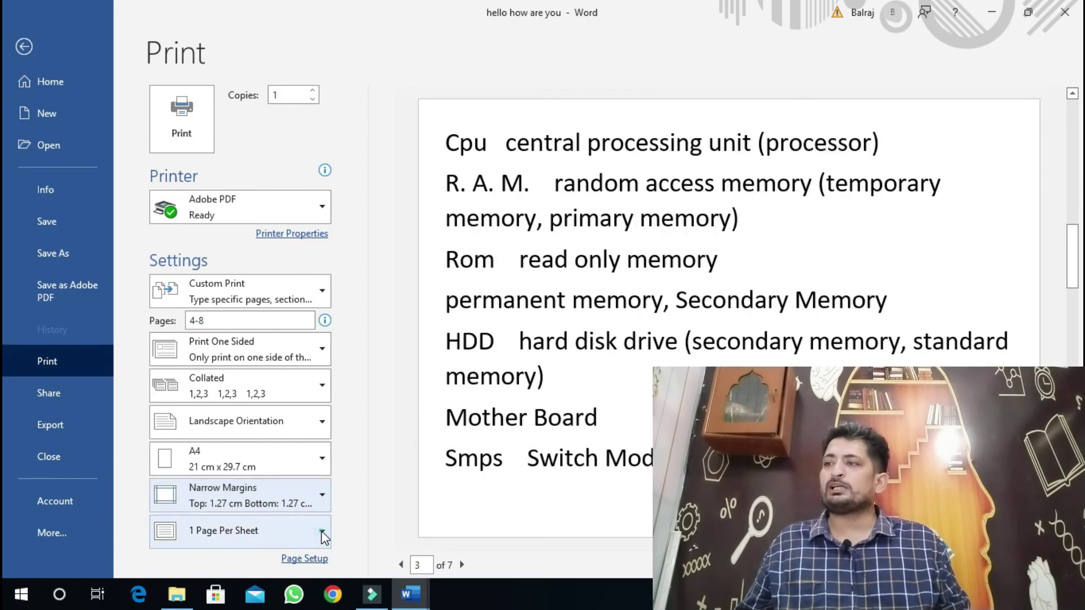
click(322, 531)
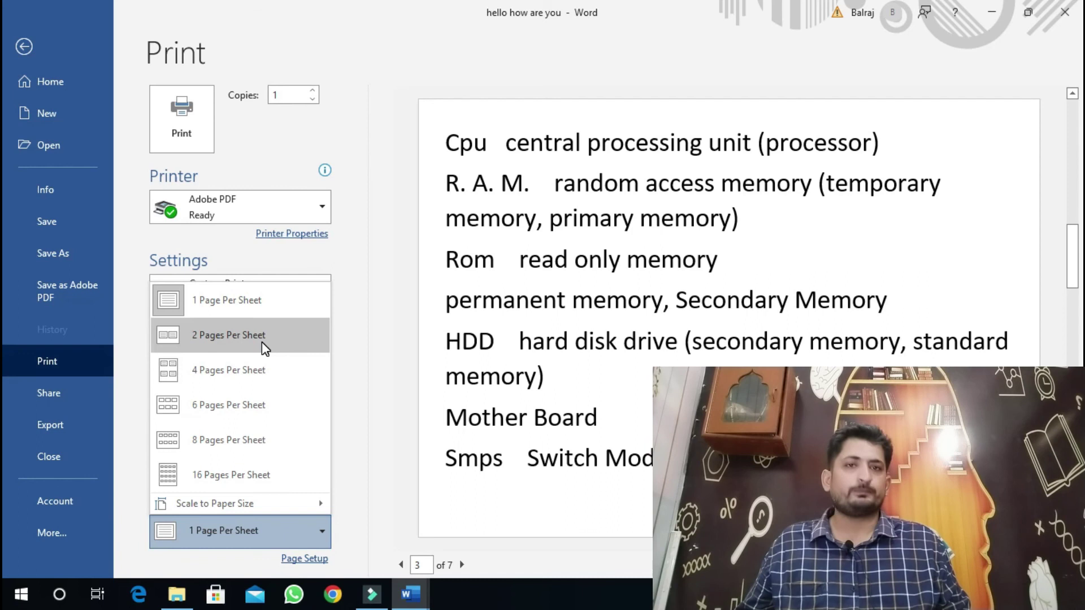